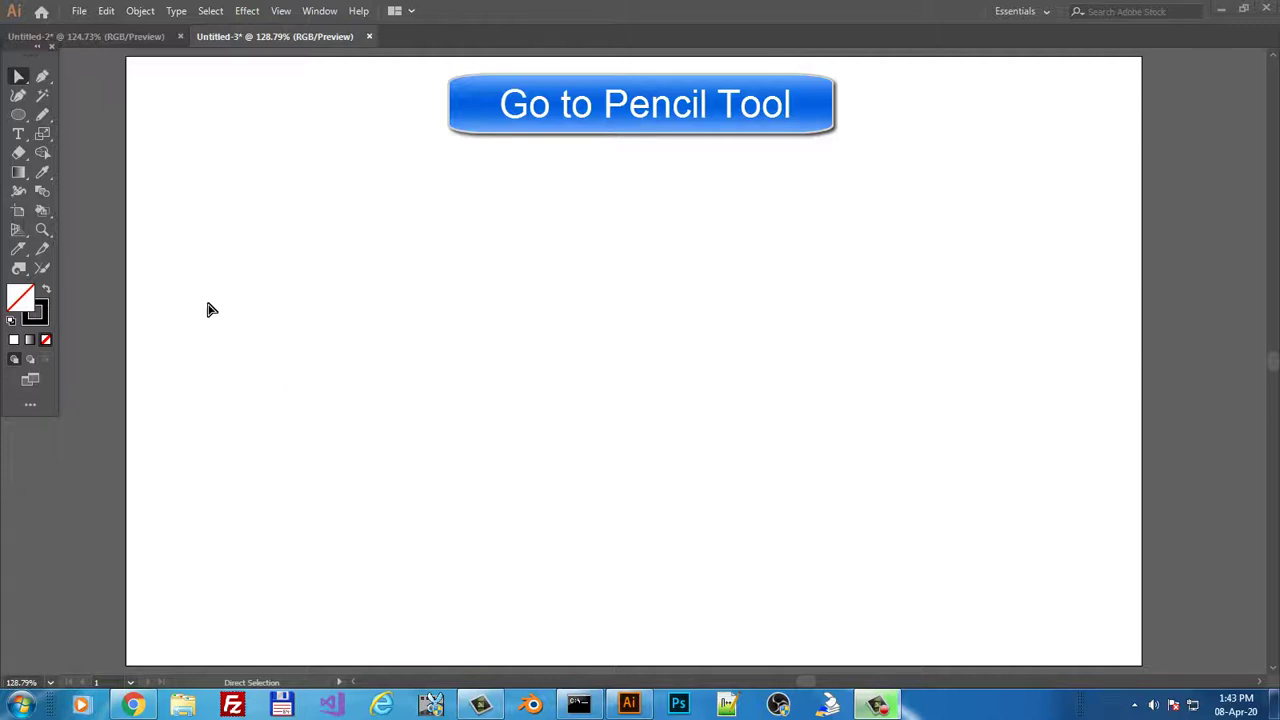
- Choose the Pencil Tool (N) from the Paintbrush tool flyout
left_click(48, 118)
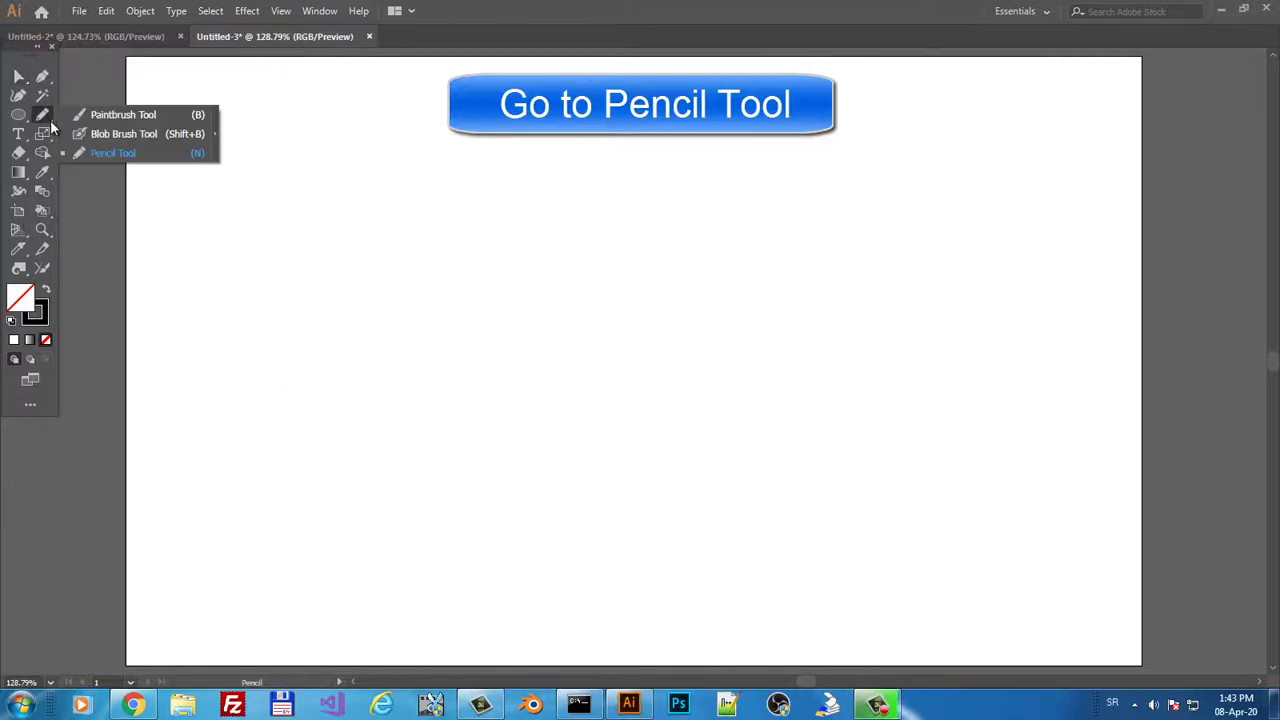
left_click(123, 156)
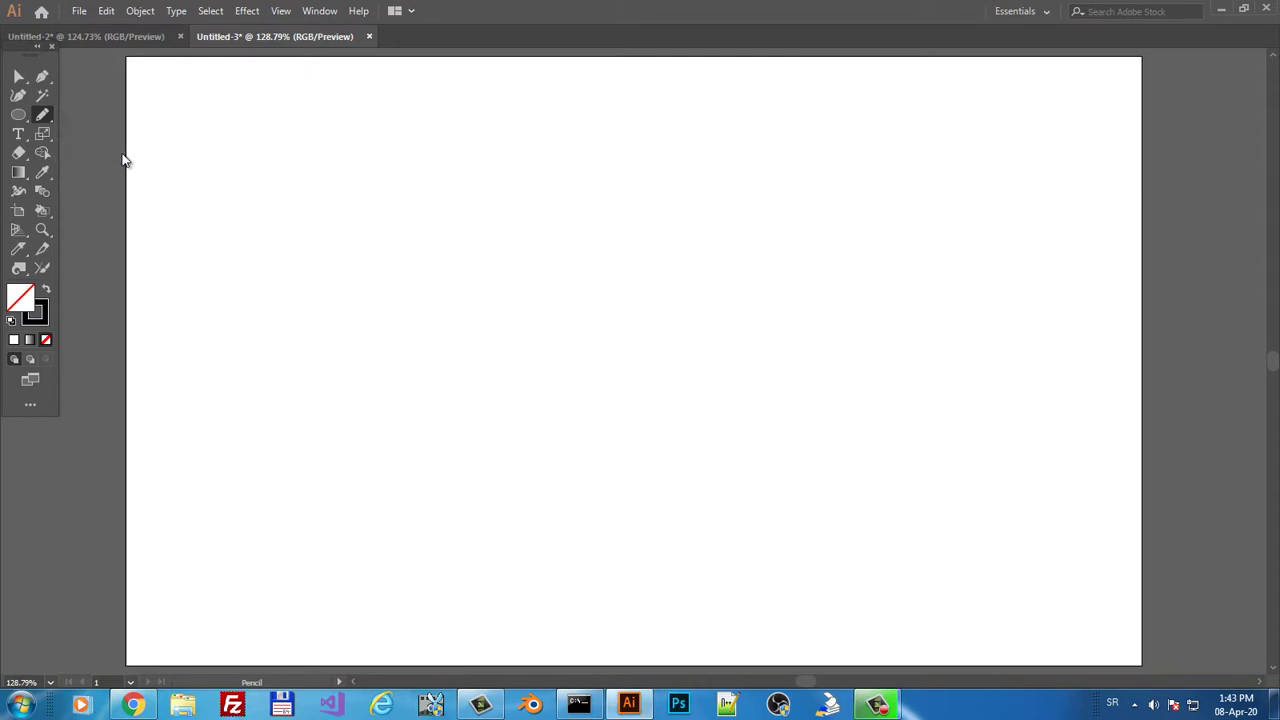
double_click(43, 116)
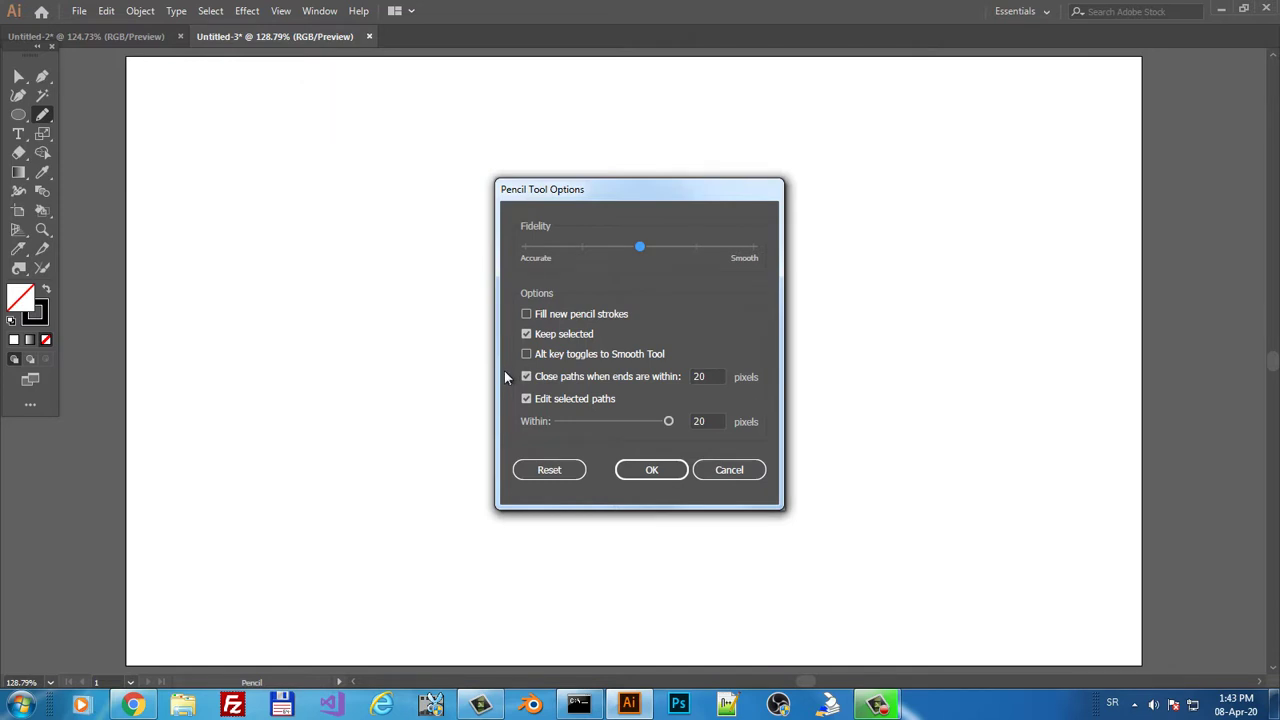
left_click(643, 474)
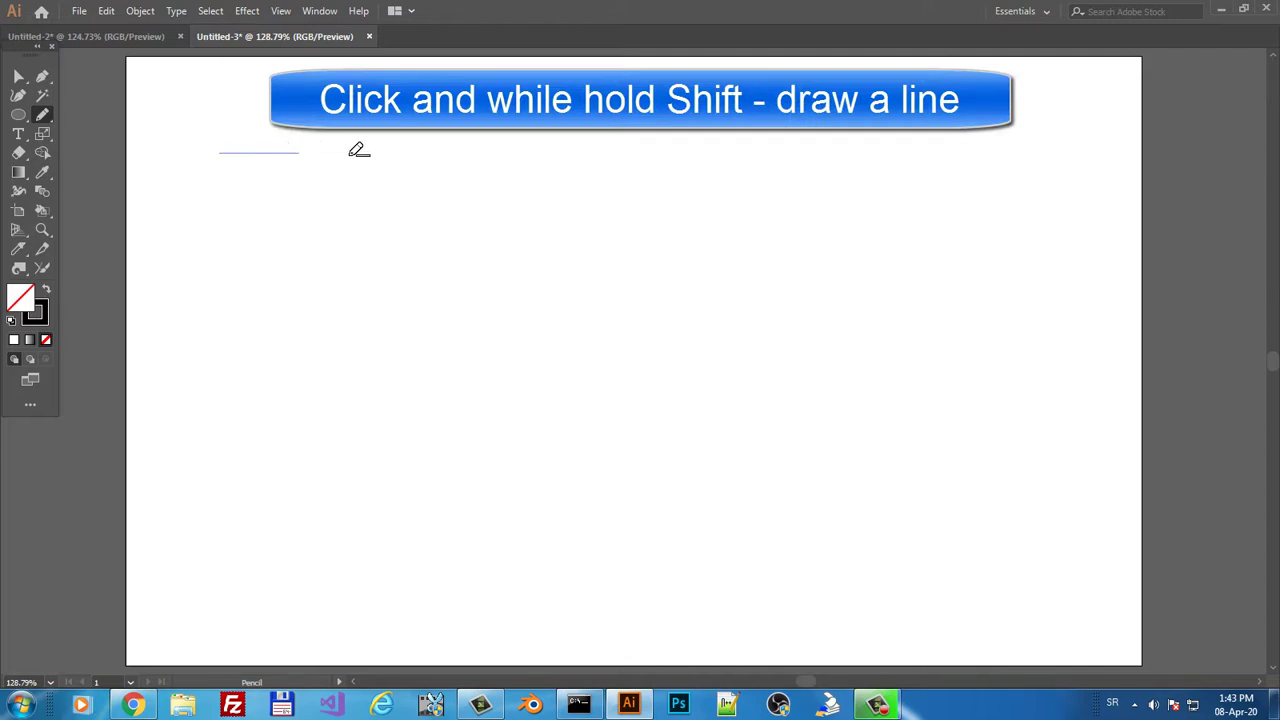
- Pencil a long horizontal line at the top, then joined segments down, right and up
left_click_drag(218, 152, 465, 152)
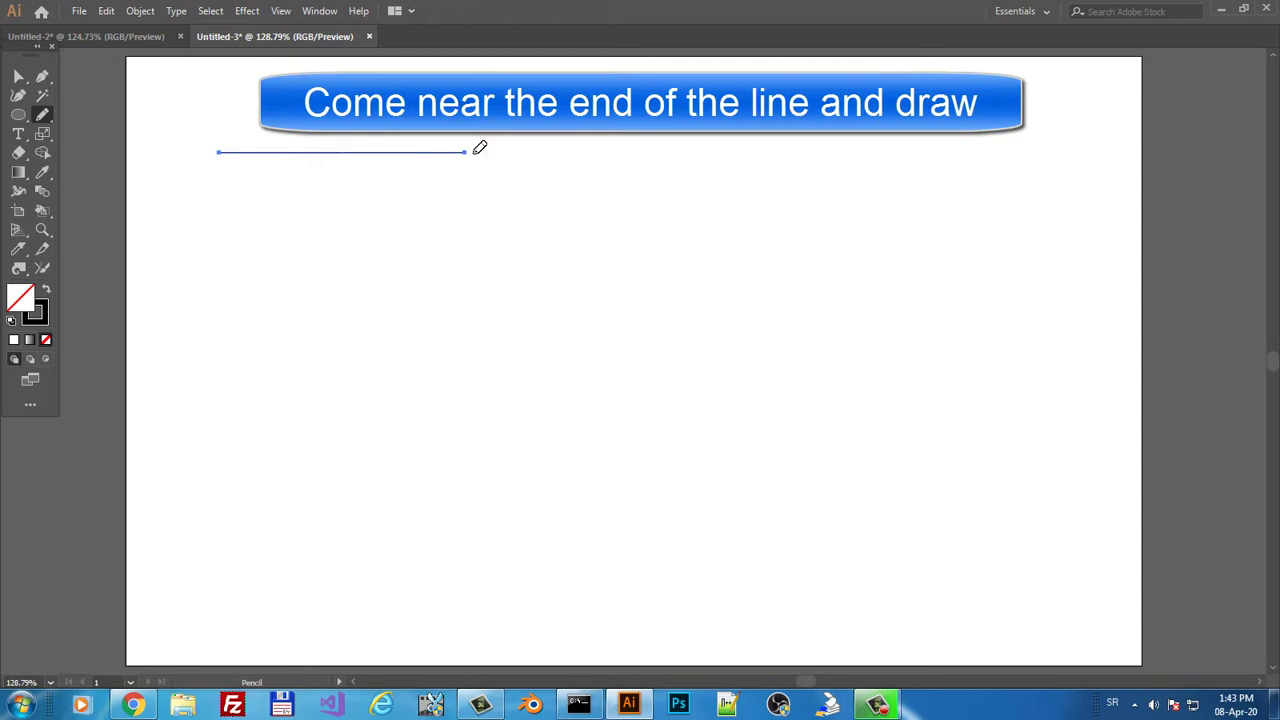
left_click_drag(474, 153, 712, 152)
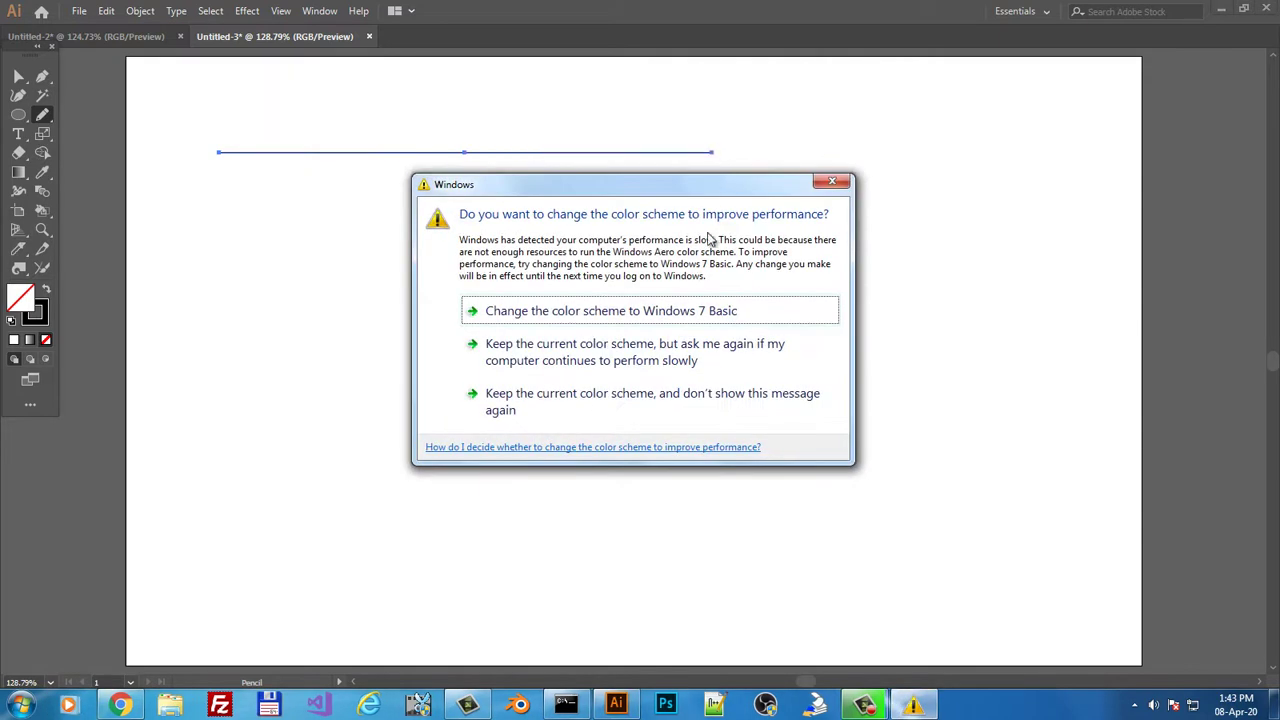
left_click(668, 347)
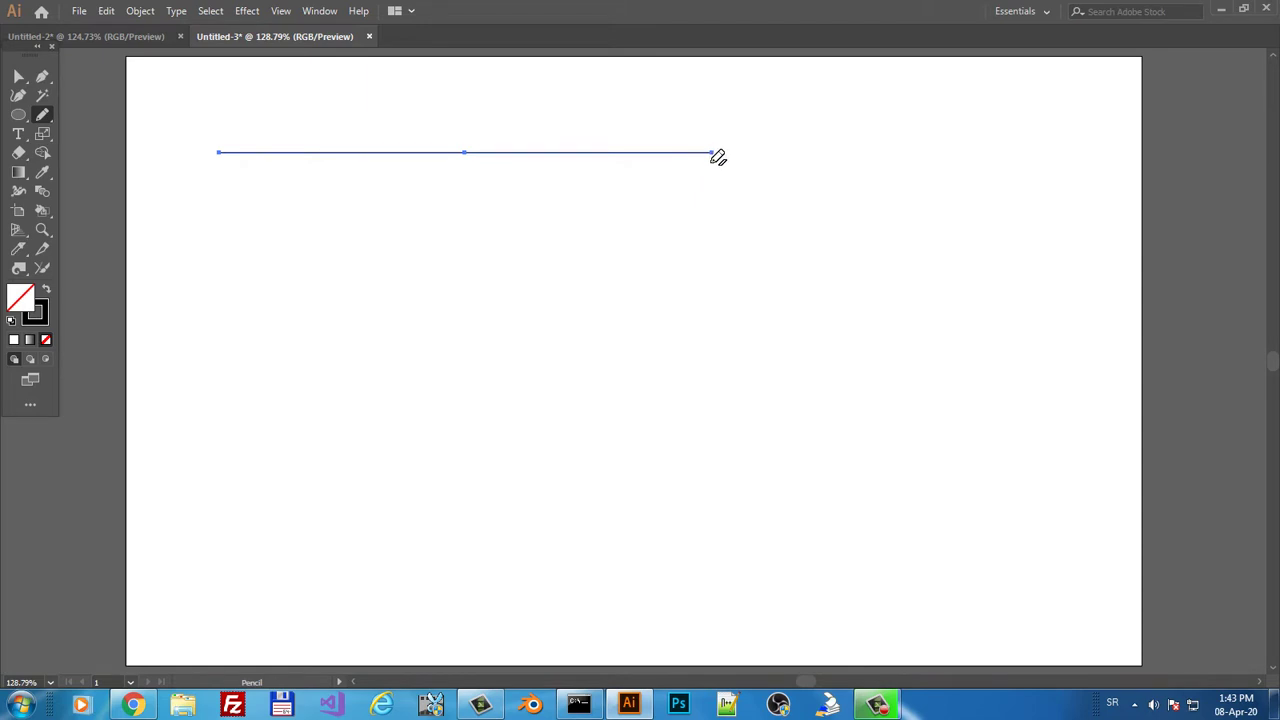
left_click_drag(712, 152, 711, 338)
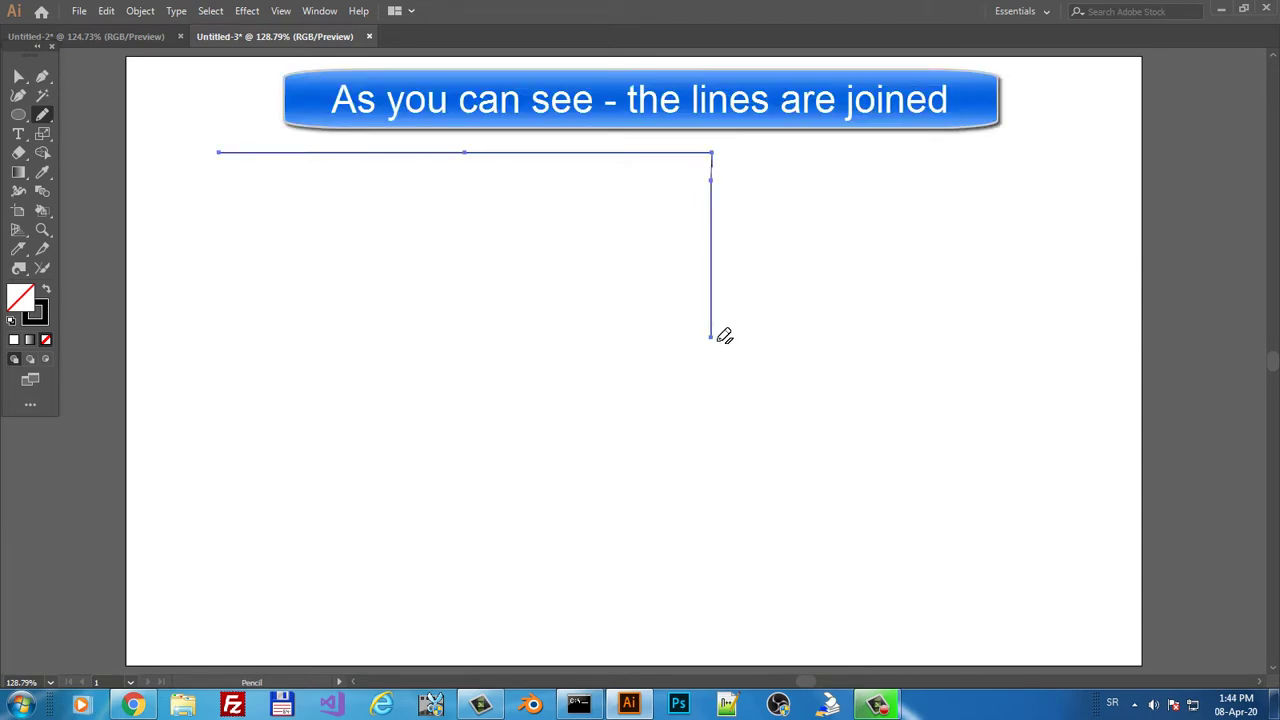
left_click_drag(712, 336, 906, 336)
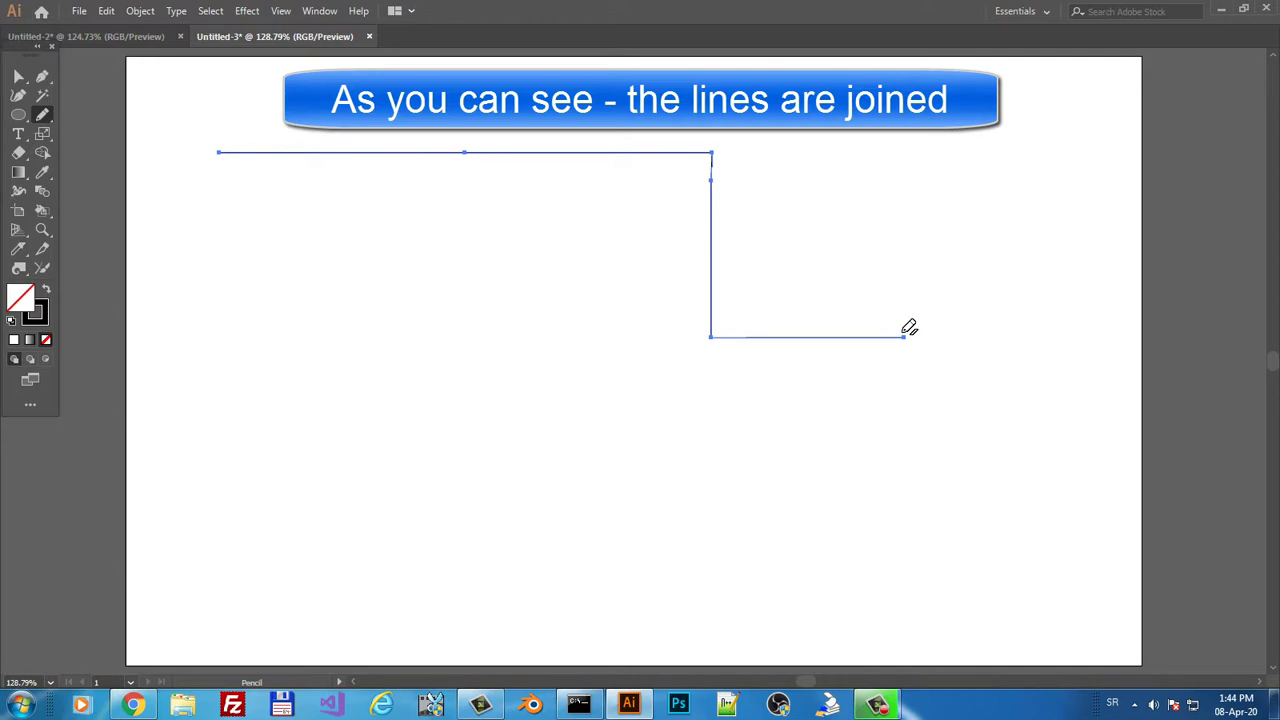
left_click_drag(903, 334, 902, 193)
- Marquee-select the stepped pencil path with Direct Selection and delete it
left_click(18, 76)
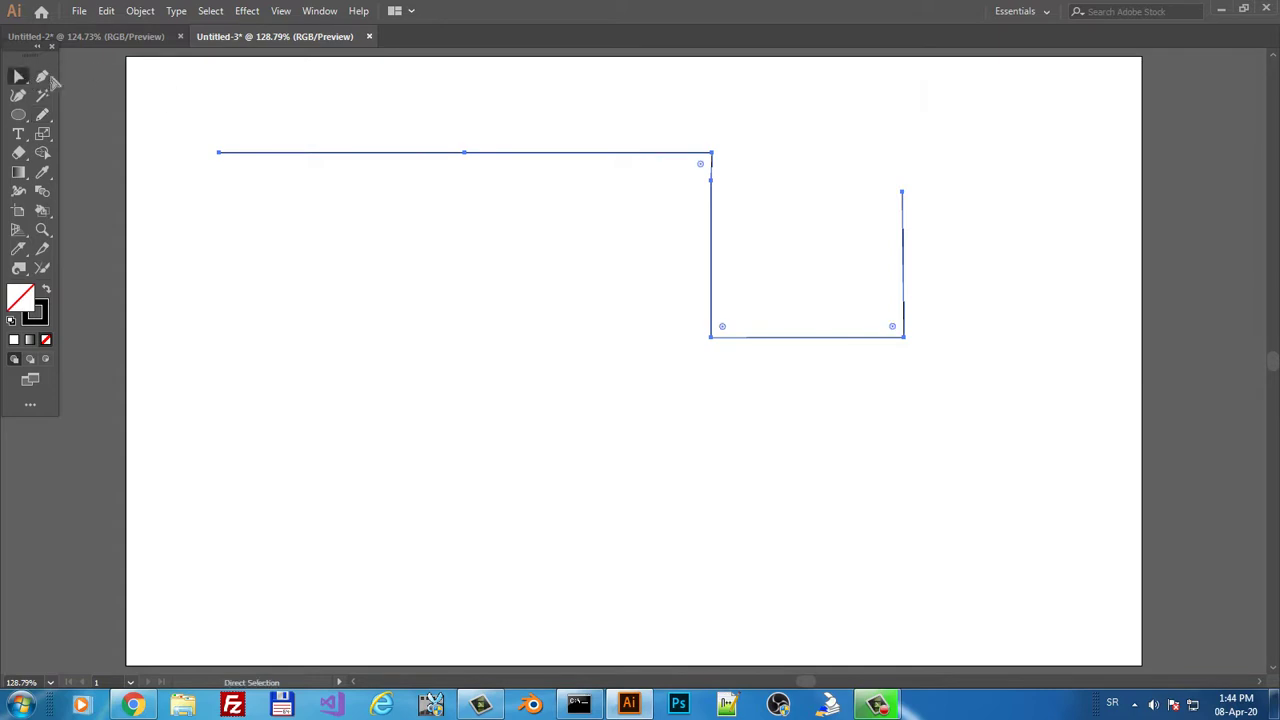
left_click(305, 143)
left_click_drag(240, 105, 1014, 413)
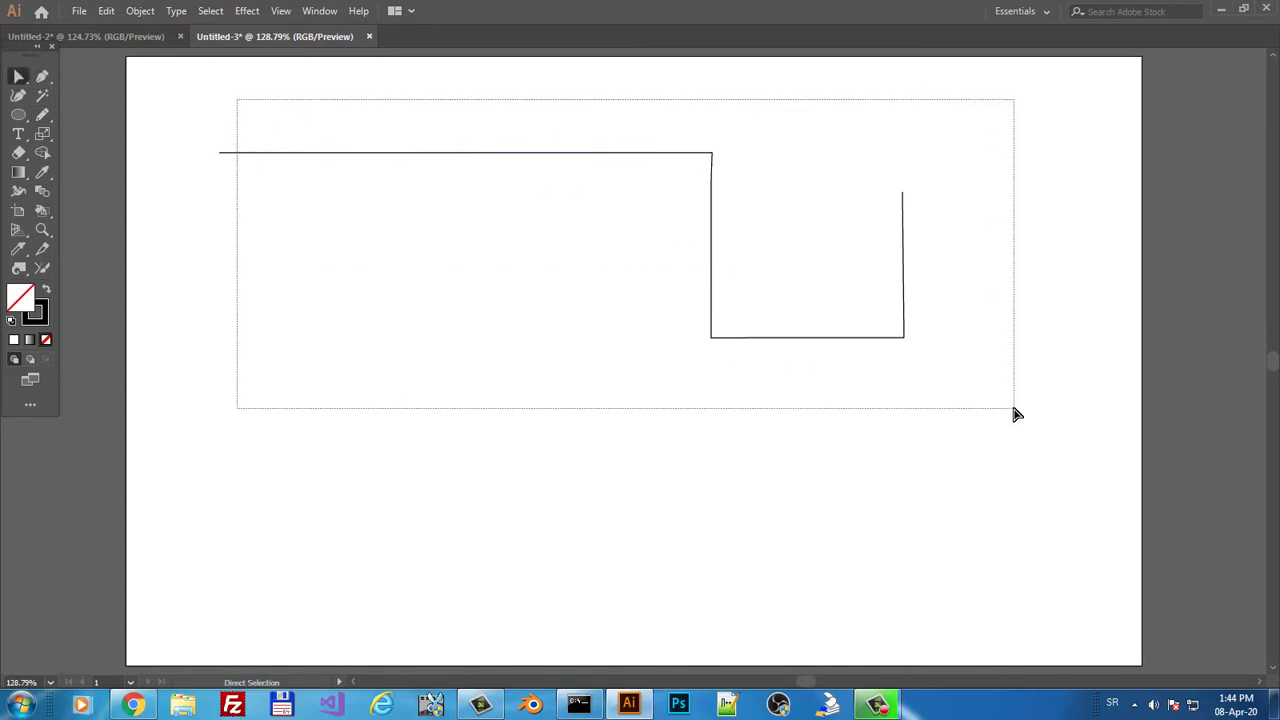
key("Delete")
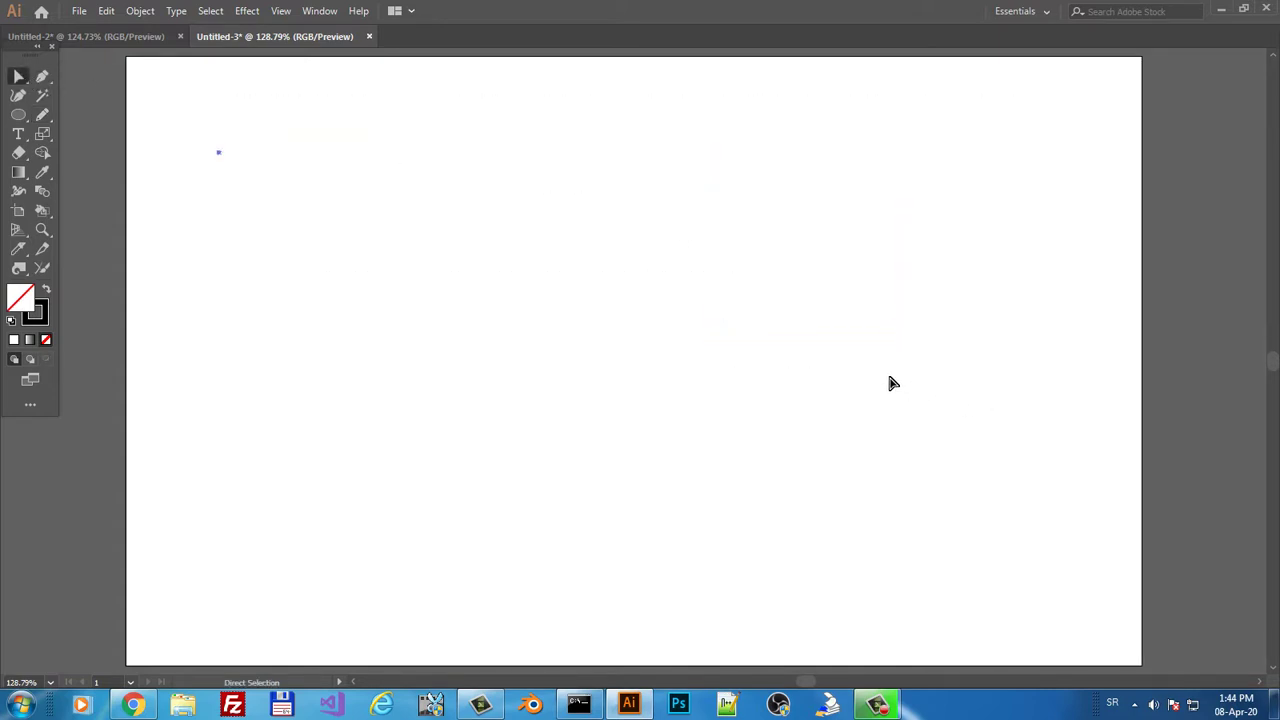
- With the Pencil active, set the stroke colour to dark red R 137 (hex 890000)
left_click(42, 115)
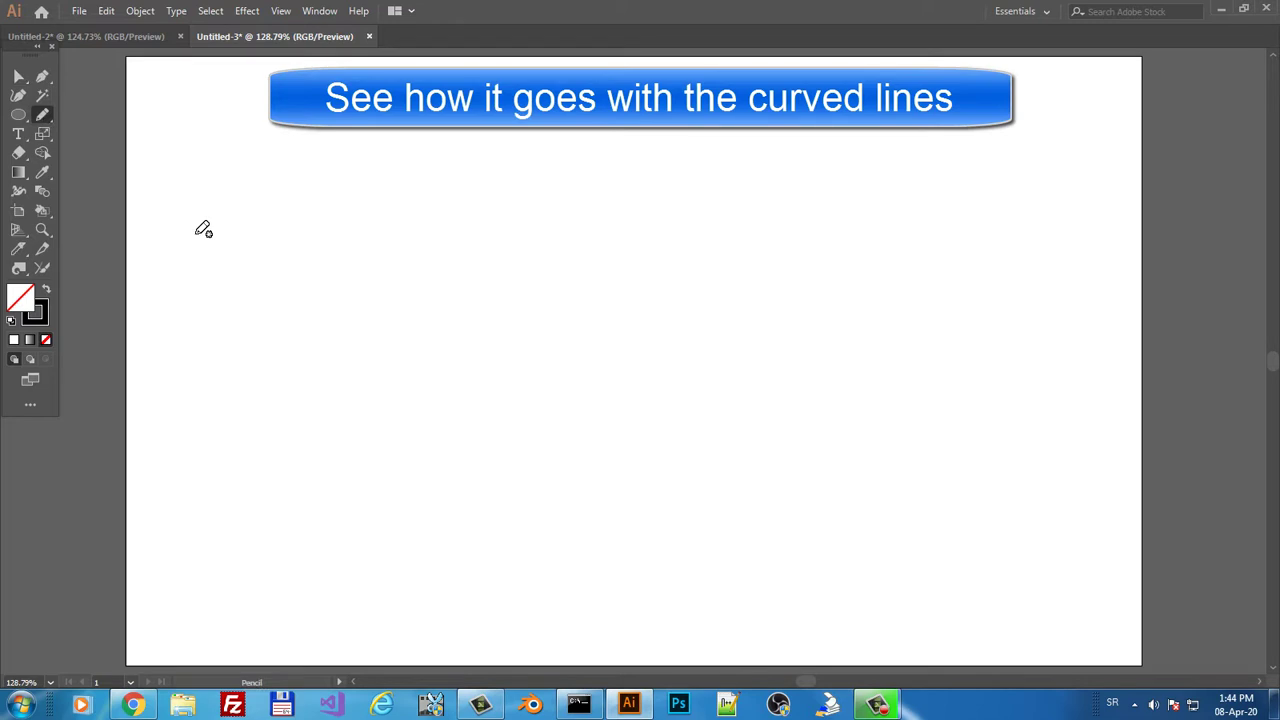
left_click(40, 315)
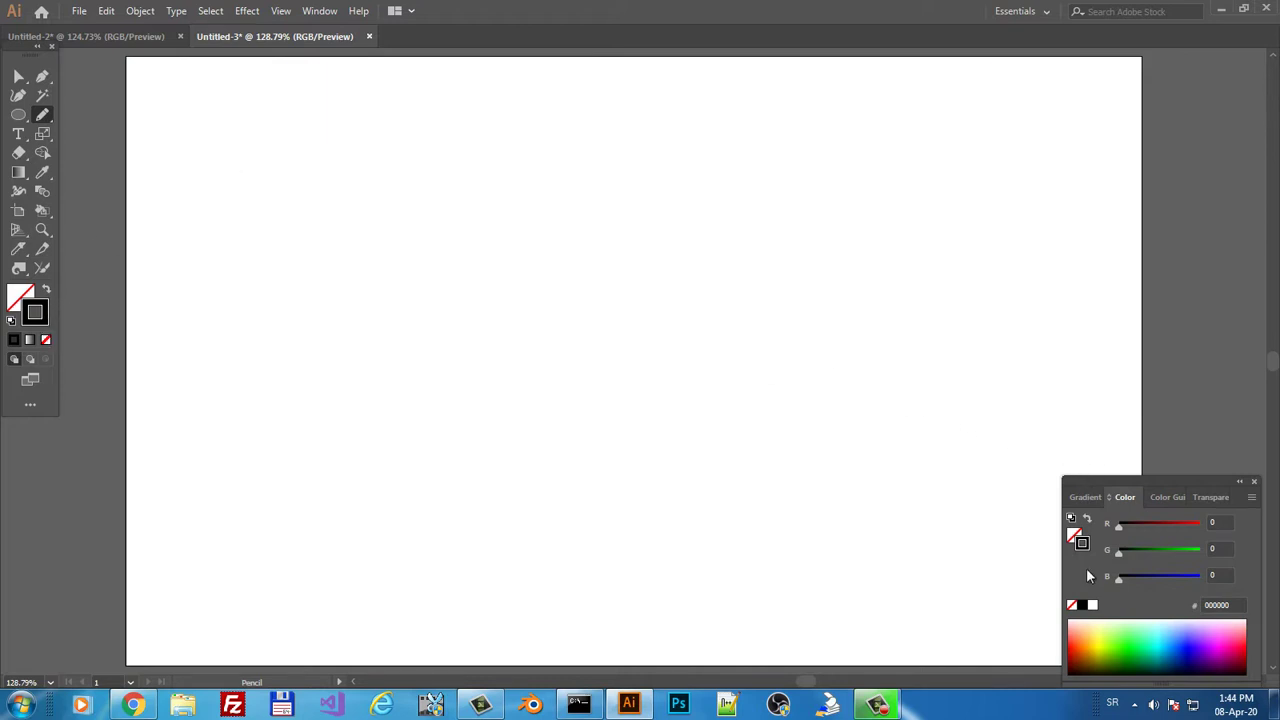
left_click_drag(1130, 527, 1181, 522)
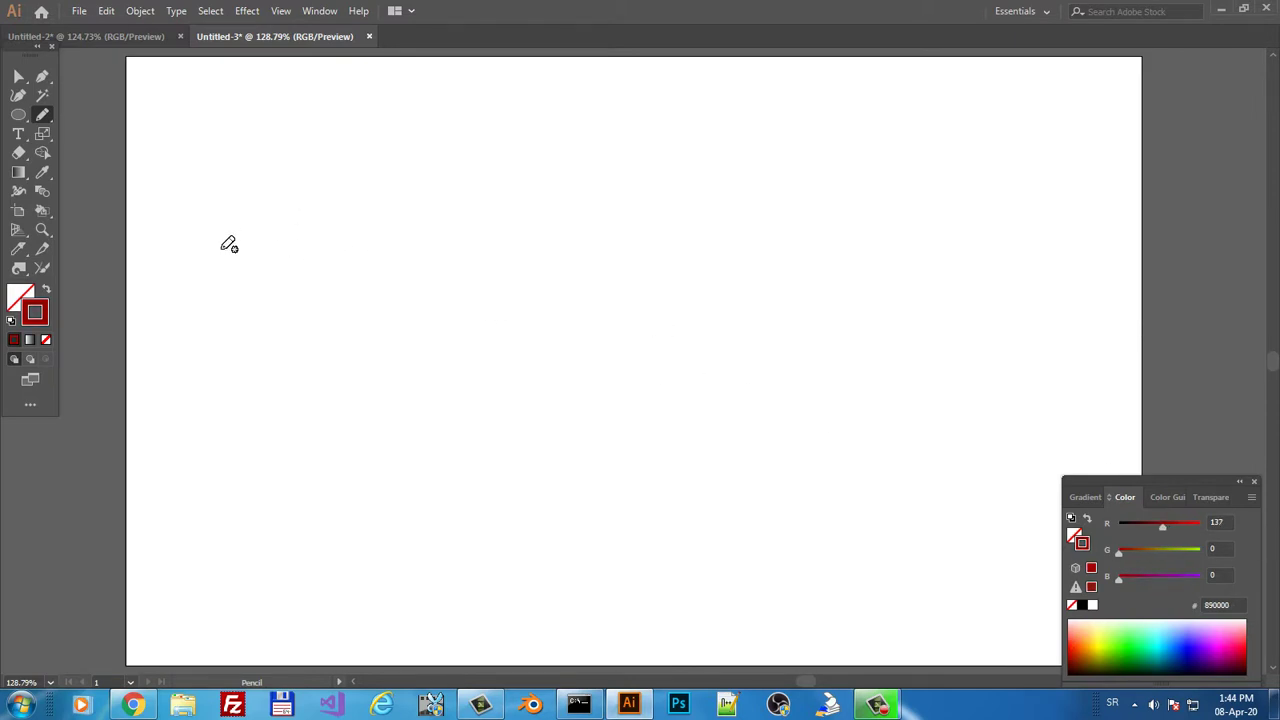
- Draw a wavy freehand line across the upper left and marquee-select it
mouse_move(206, 318)
left_mouse_down()
mouse_move(345, 320)
mouse_move(443, 218)
mouse_move(497, 314)
mouse_move(523, 309)
mouse_move(550, 242)
mouse_move(562, 242)
left_mouse_up()
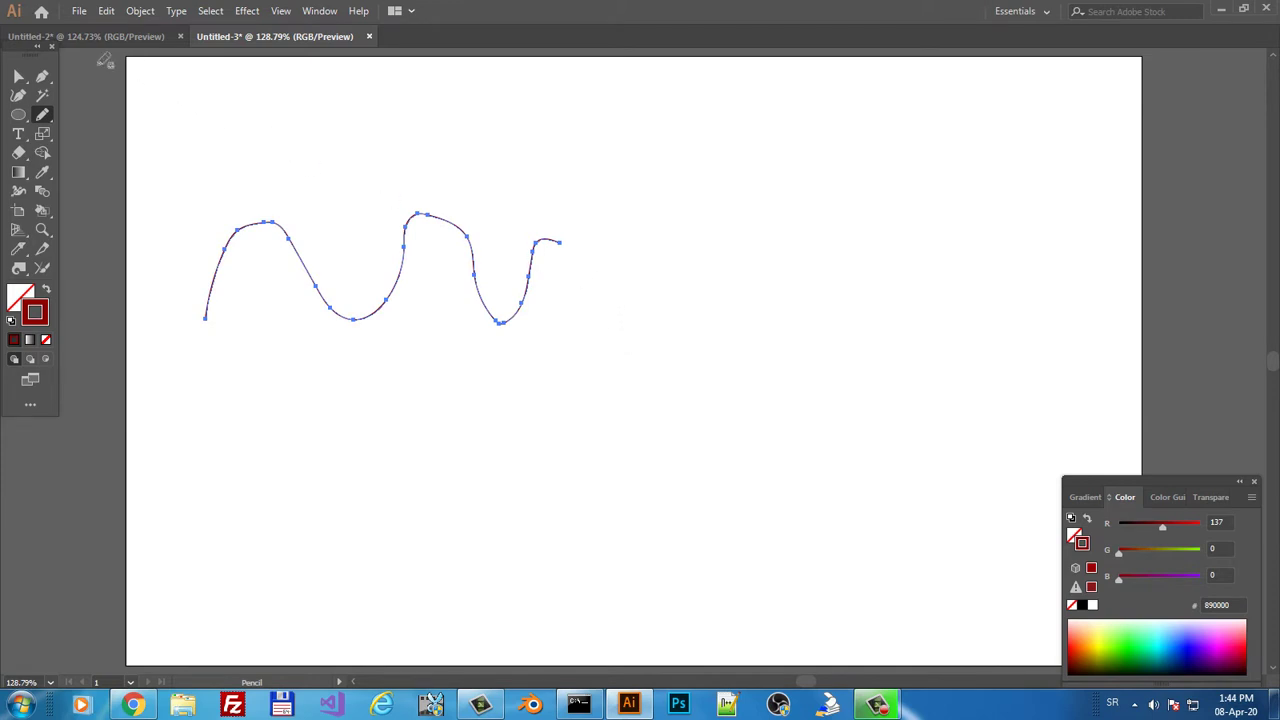
left_click(20, 76)
left_click(167, 107)
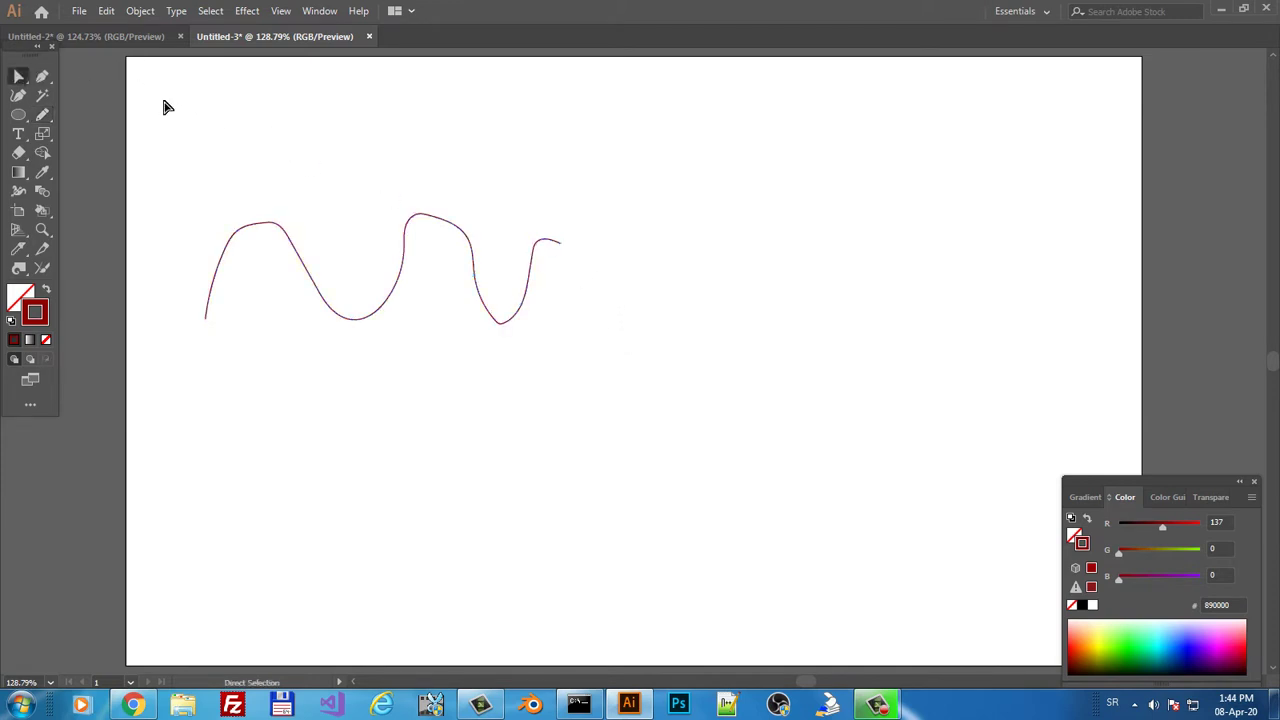
left_click_drag(200, 166, 345, 352)
- Pencil from the line's end up-right, down the right side and back left to its start
left_click(44, 118)
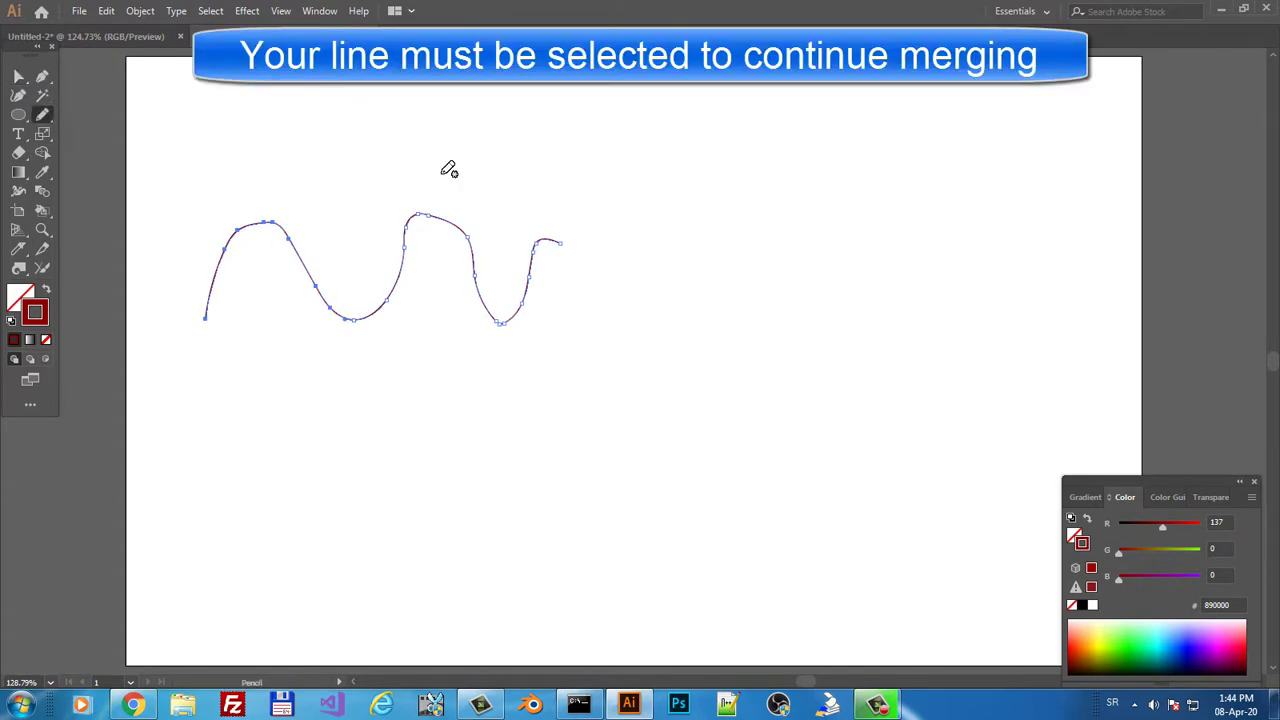
left_click_drag(574, 244, 734, 165)
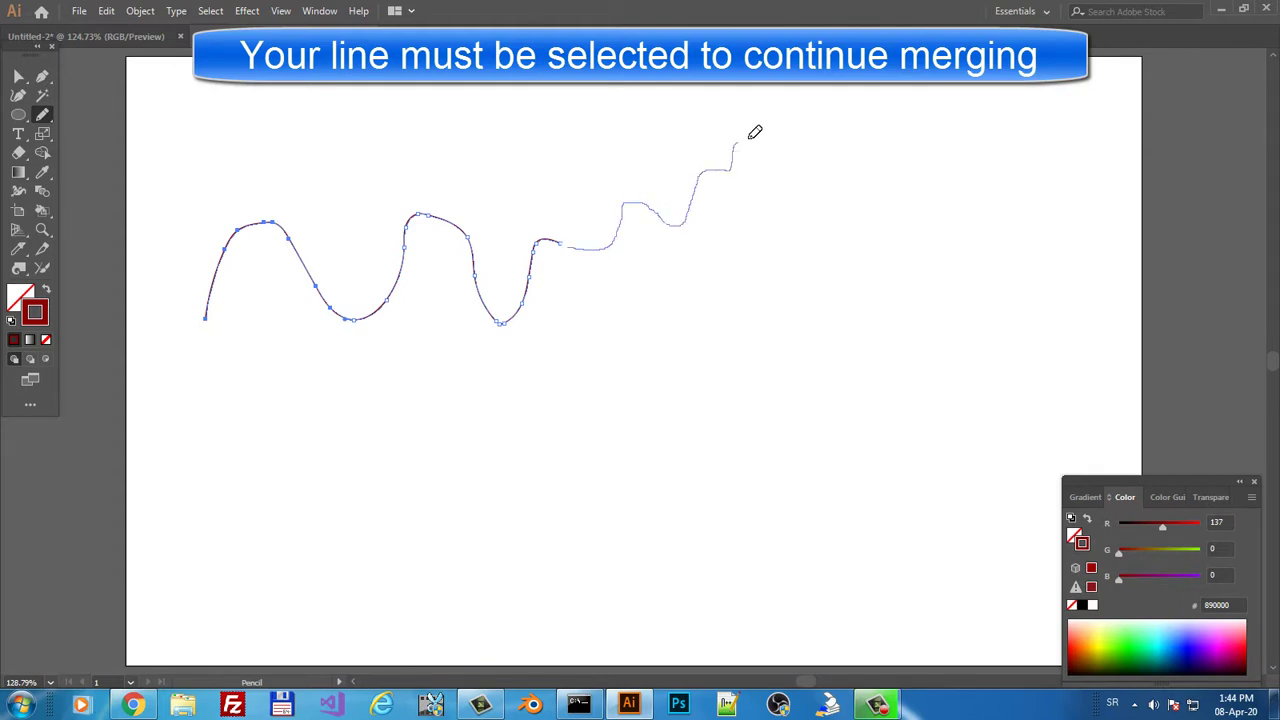
left_click_drag(734, 165, 762, 124)
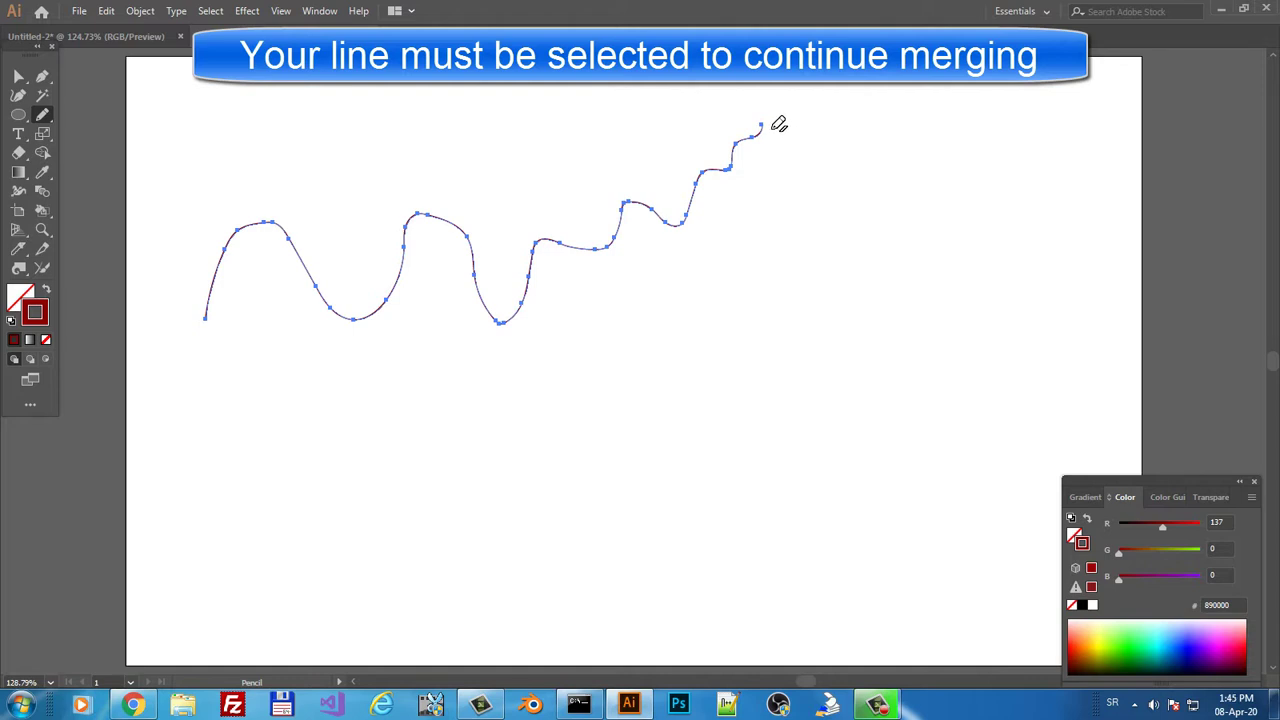
left_click_drag(775, 130, 769, 422)
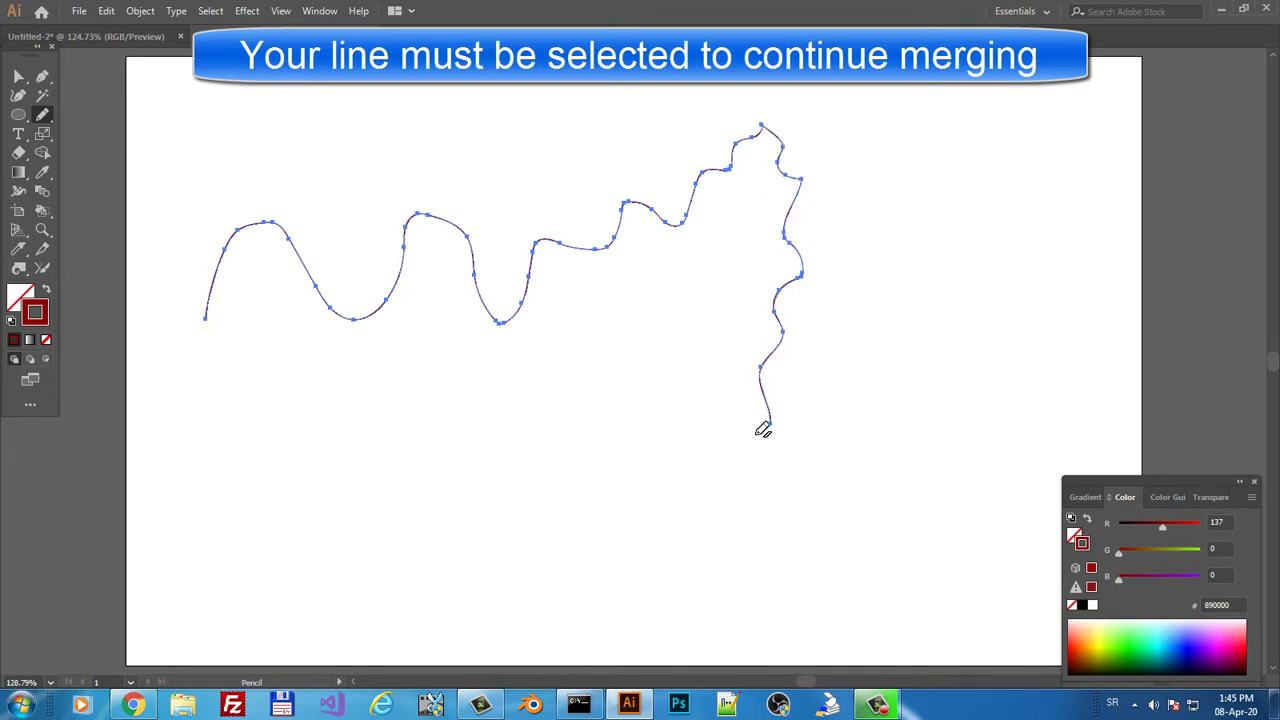
mouse_move(763, 429)
left_mouse_down()
mouse_move(437, 435)
mouse_move(215, 417)
mouse_move(200, 430)
mouse_move(191, 369)
mouse_move(208, 323)
left_mouse_up()
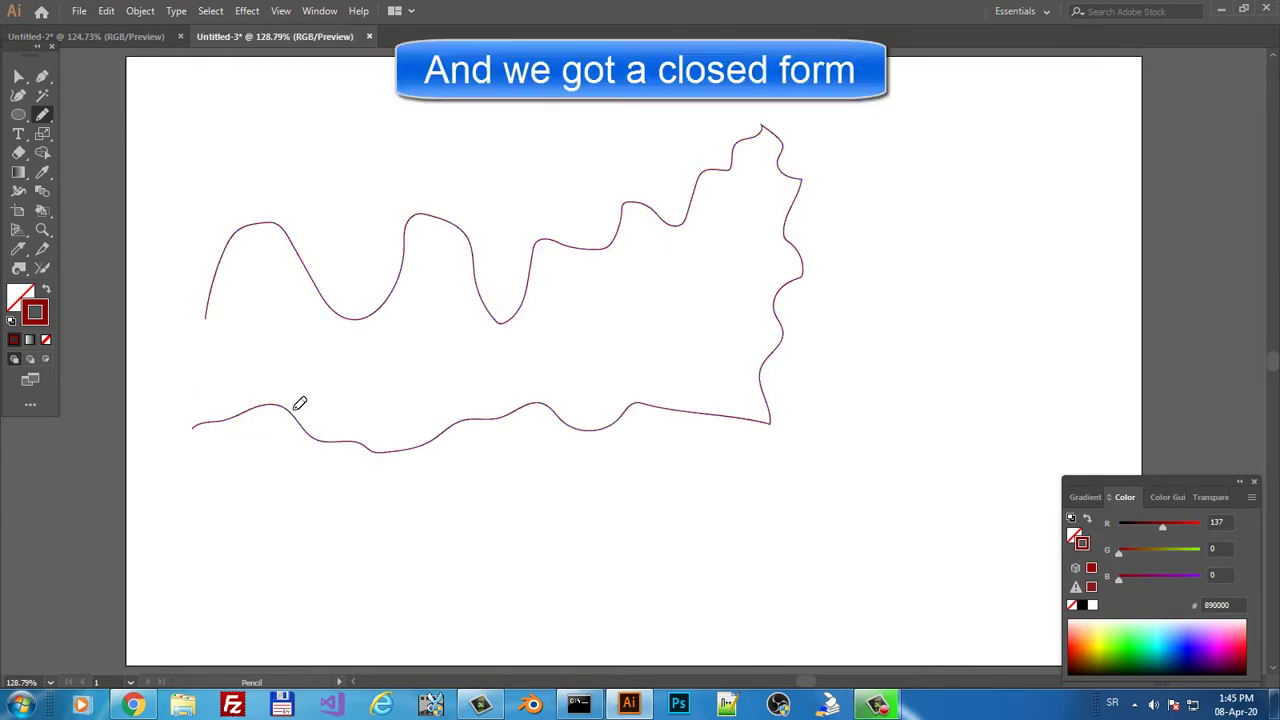
- Marquee-select the closed wavy shape with Direct Selection and delete it
left_click(18, 76)
left_click(603, 142)
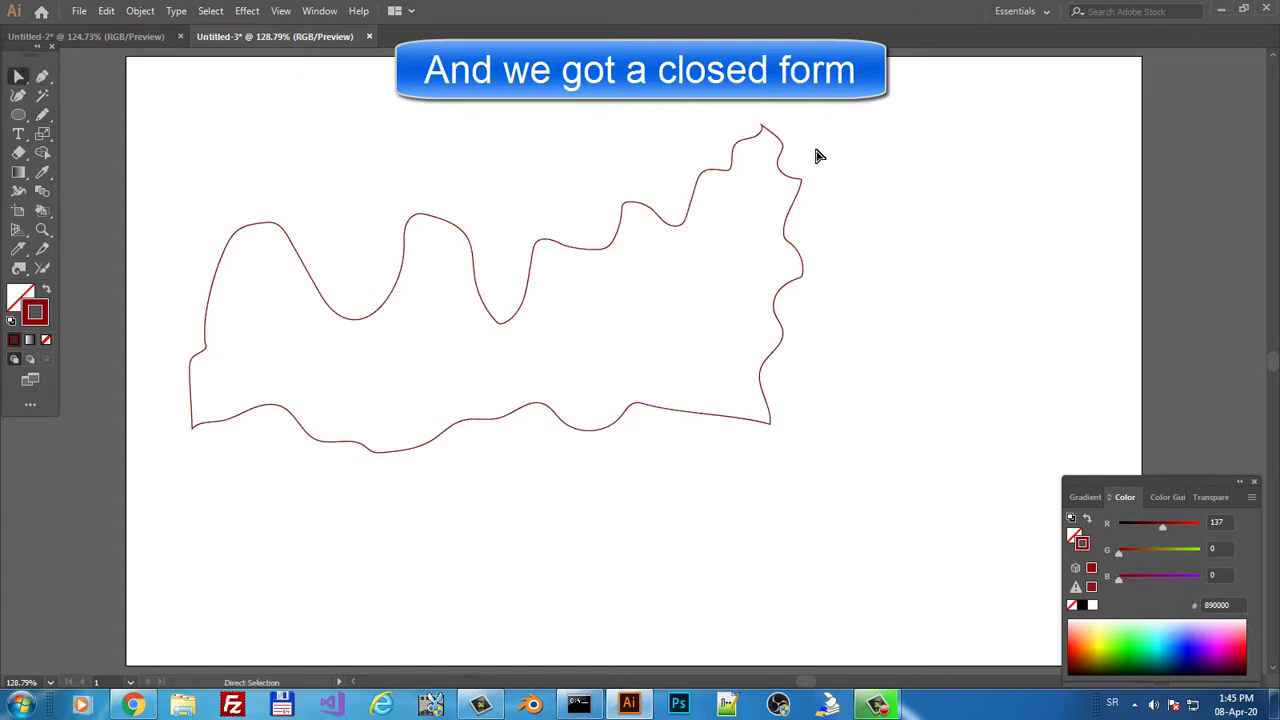
left_click_drag(238, 113, 808, 490)
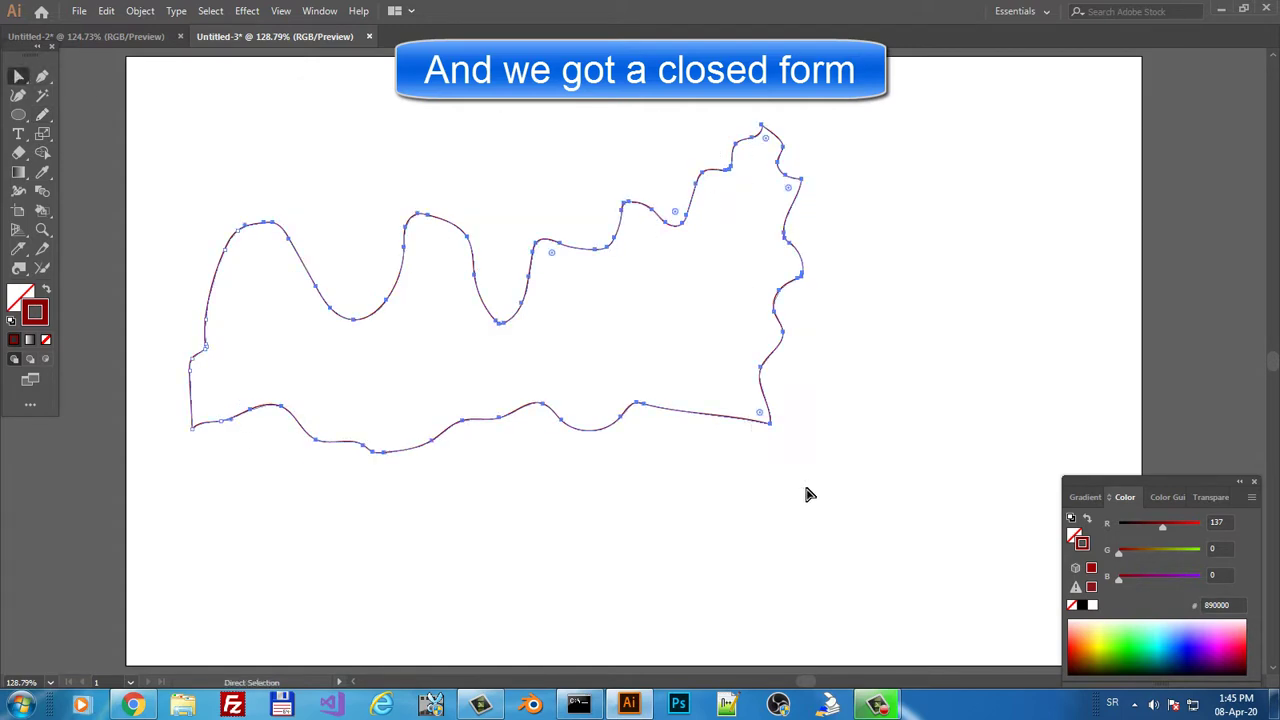
key("Delete")
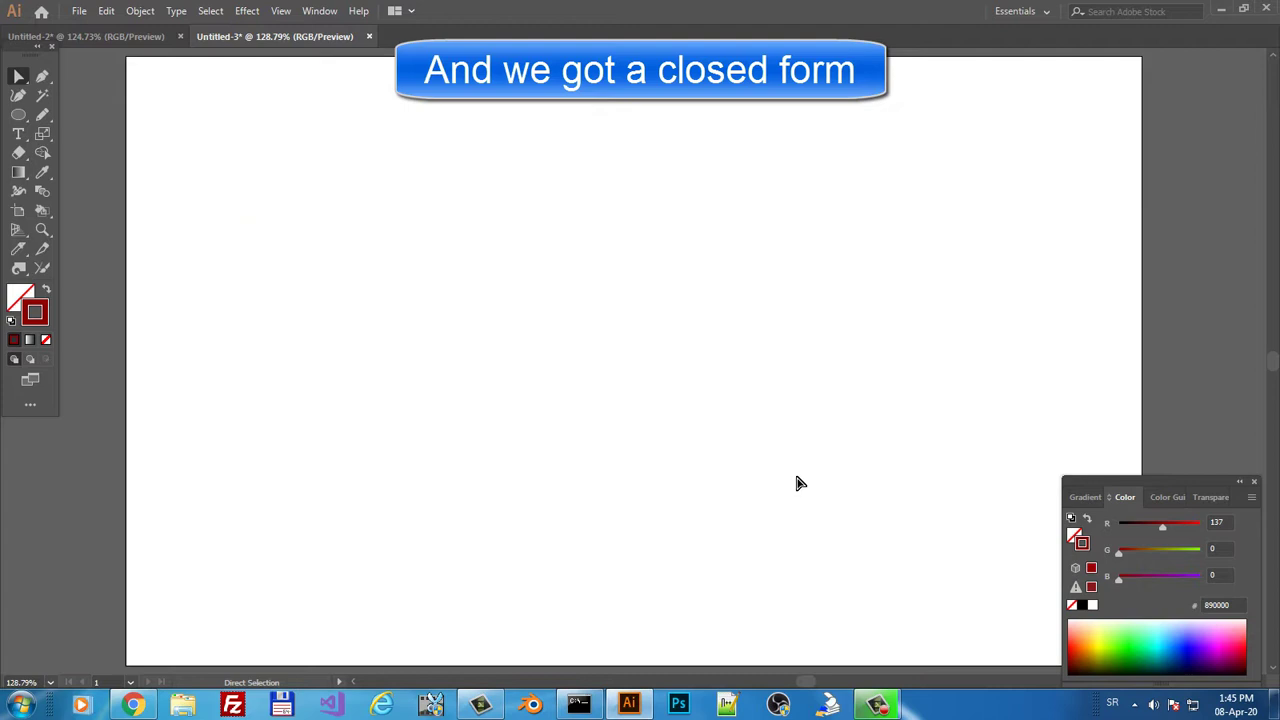
left_click(20, 116)
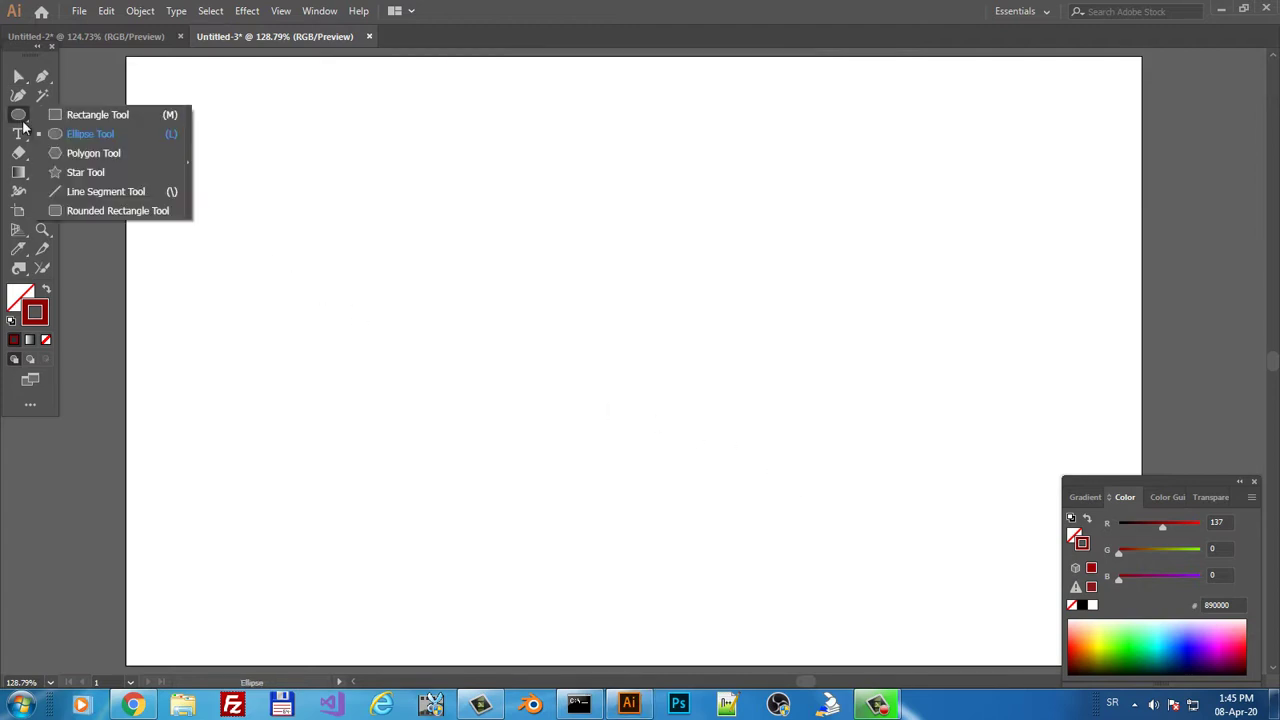
- Close the Color panel and draw a large square frame with the Rectangle Tool
left_click(92, 116)
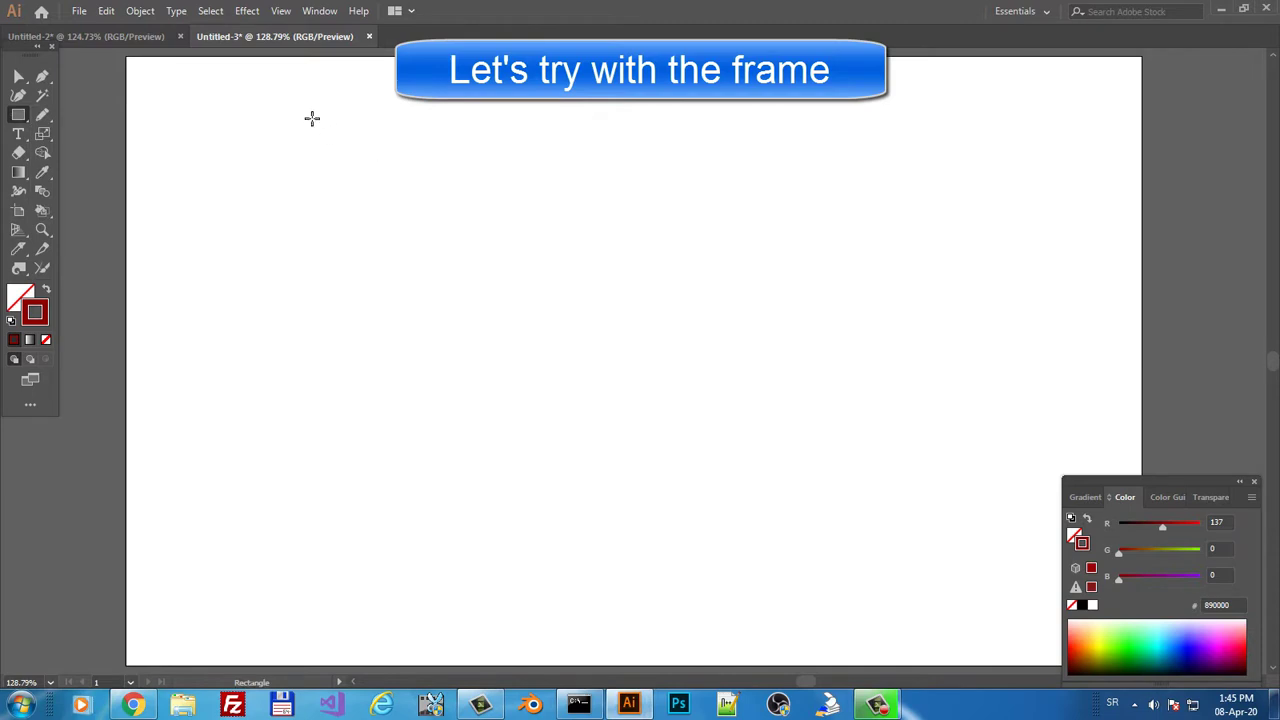
left_click(1255, 484)
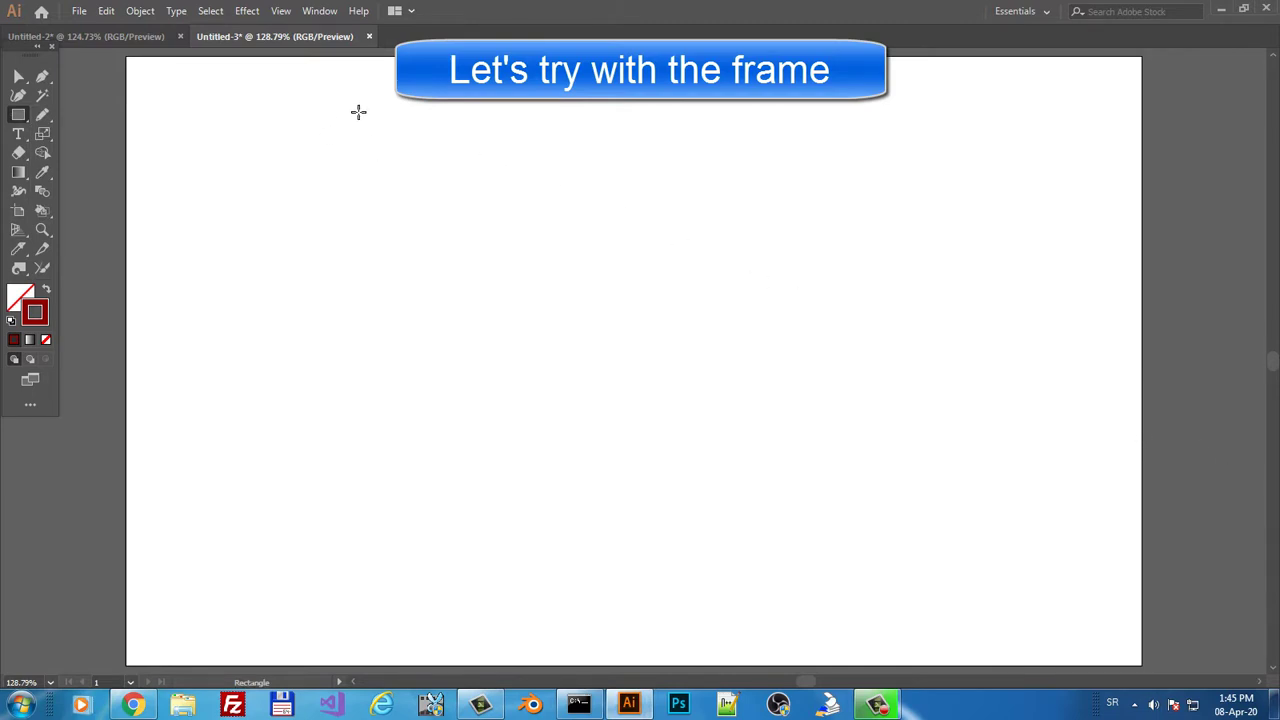
left_click_drag(358, 112, 887, 531)
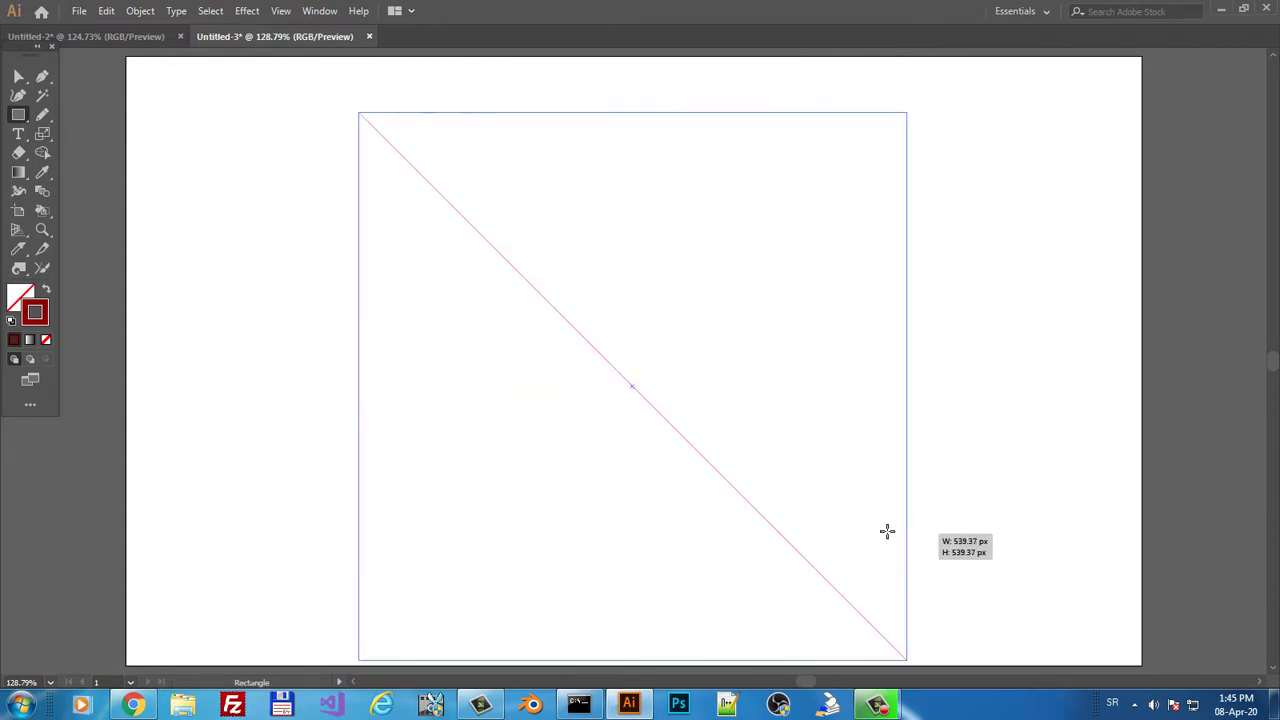
left_click_drag(887, 531, 867, 521)
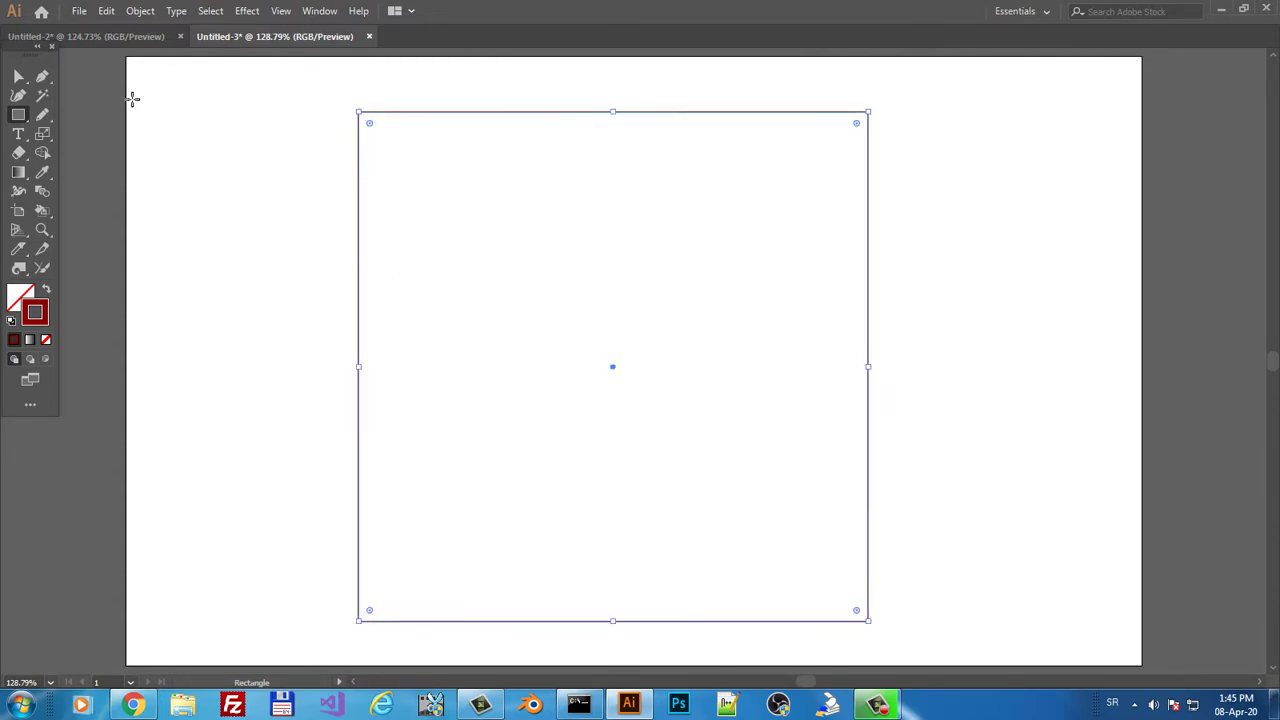
- Deselect the square, then marquee-select its upper path with Direct Selection
left_click(18, 78)
left_click(522, 113)
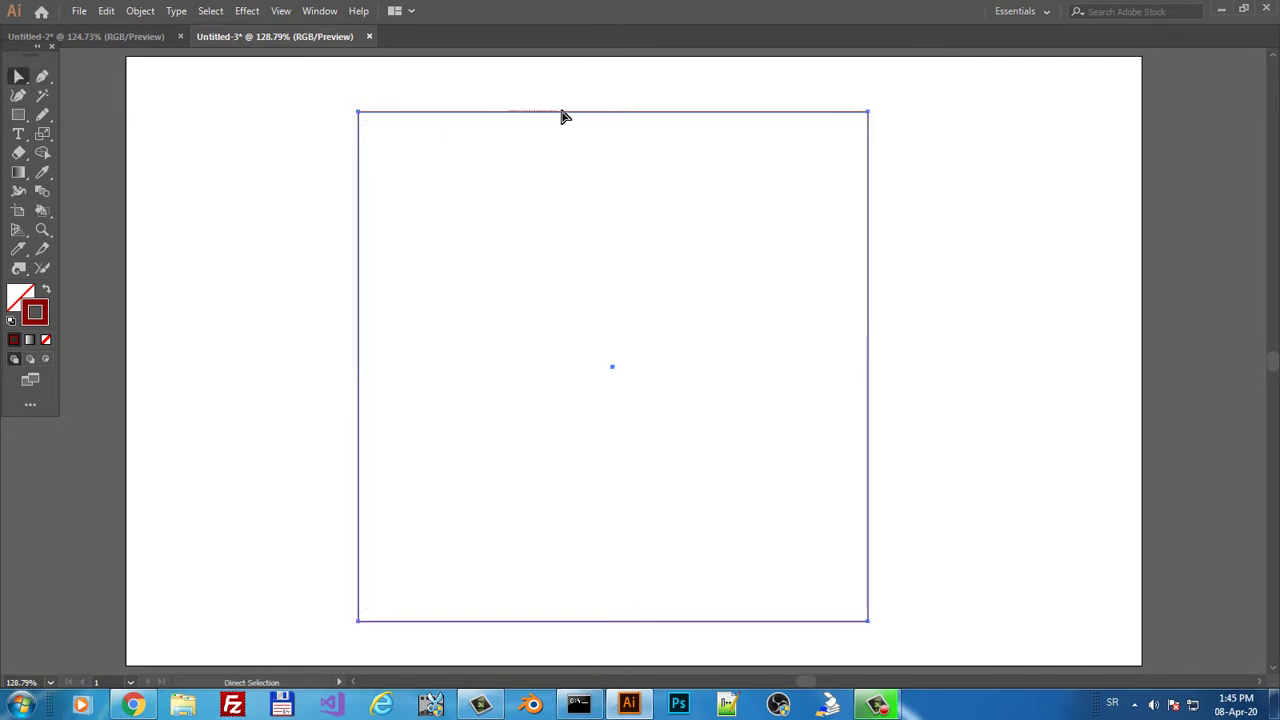
left_click(560, 118)
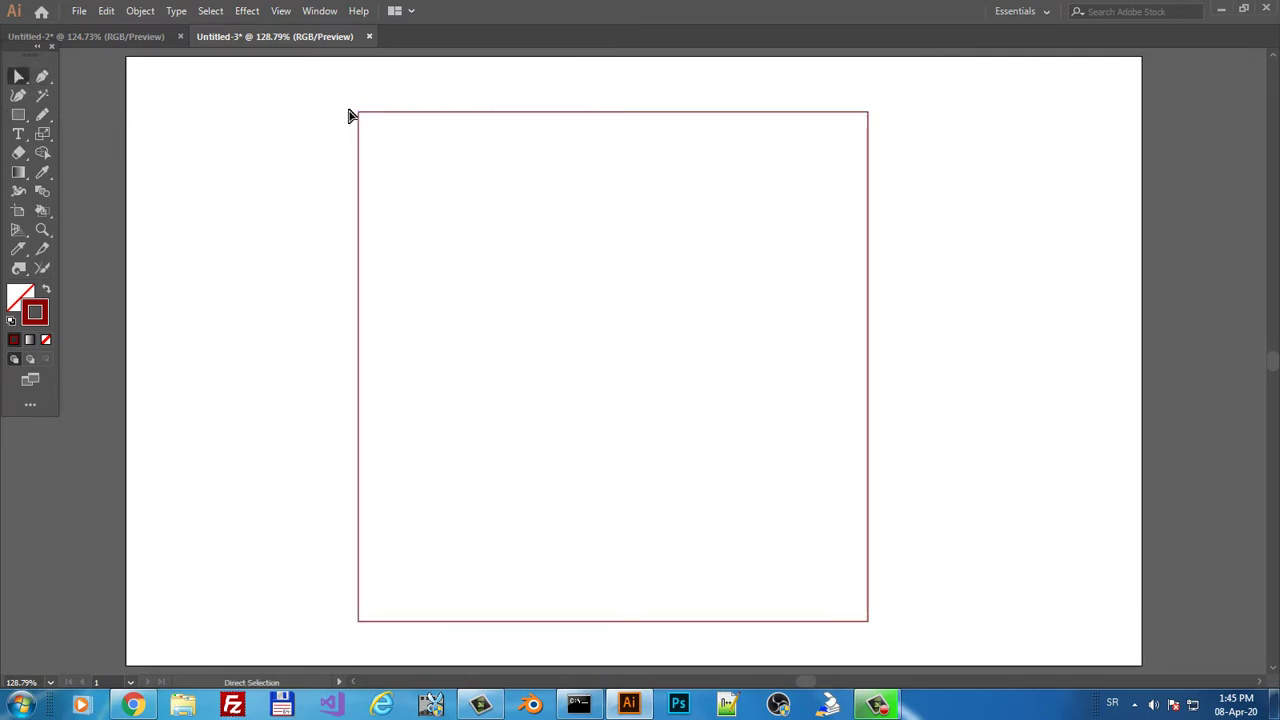
left_click_drag(314, 92, 630, 287)
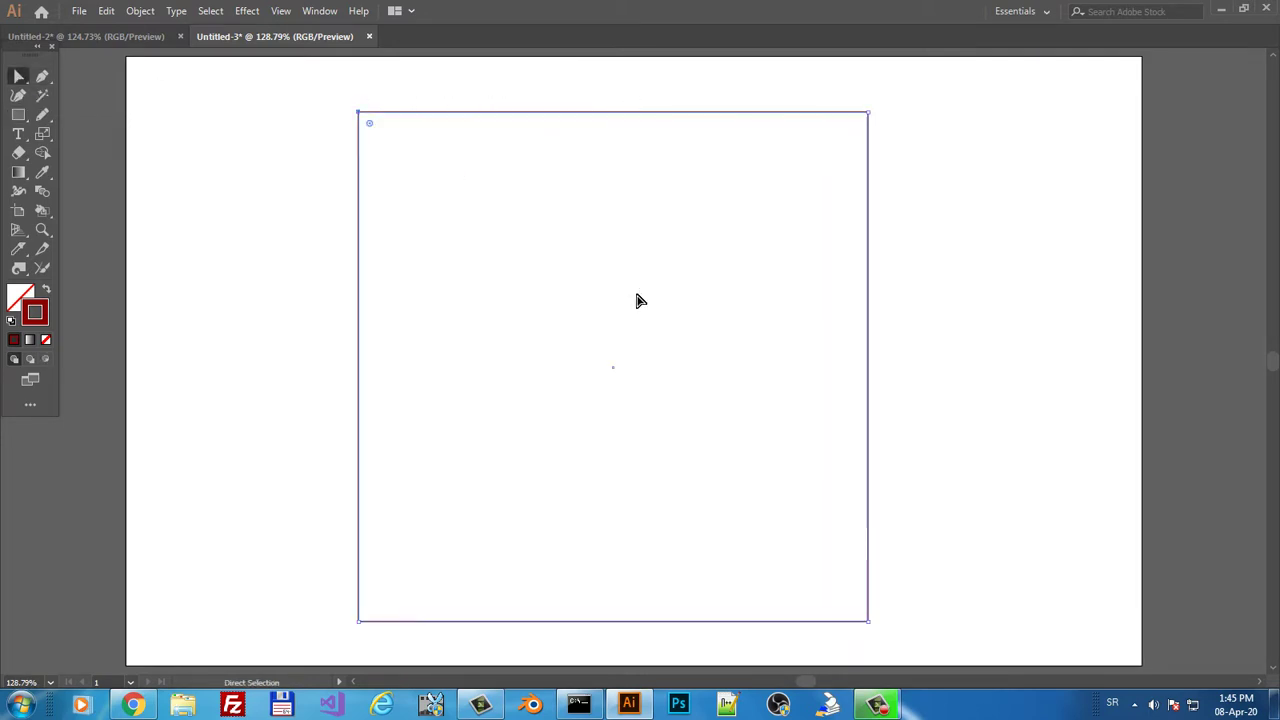
- Pencil diagonal cuts across the top-left, bottom-right and top-right corners, plus a slanted top peak
left_click(43, 114)
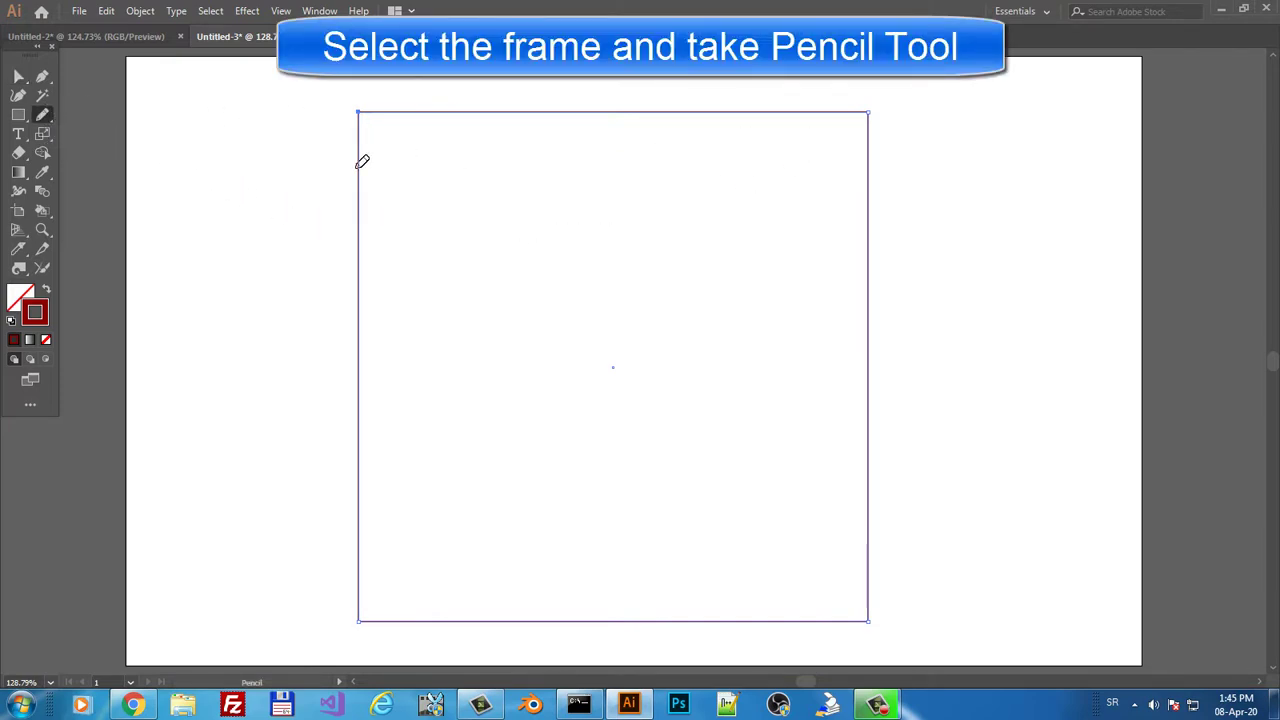
left_click_drag(359, 164, 440, 116)
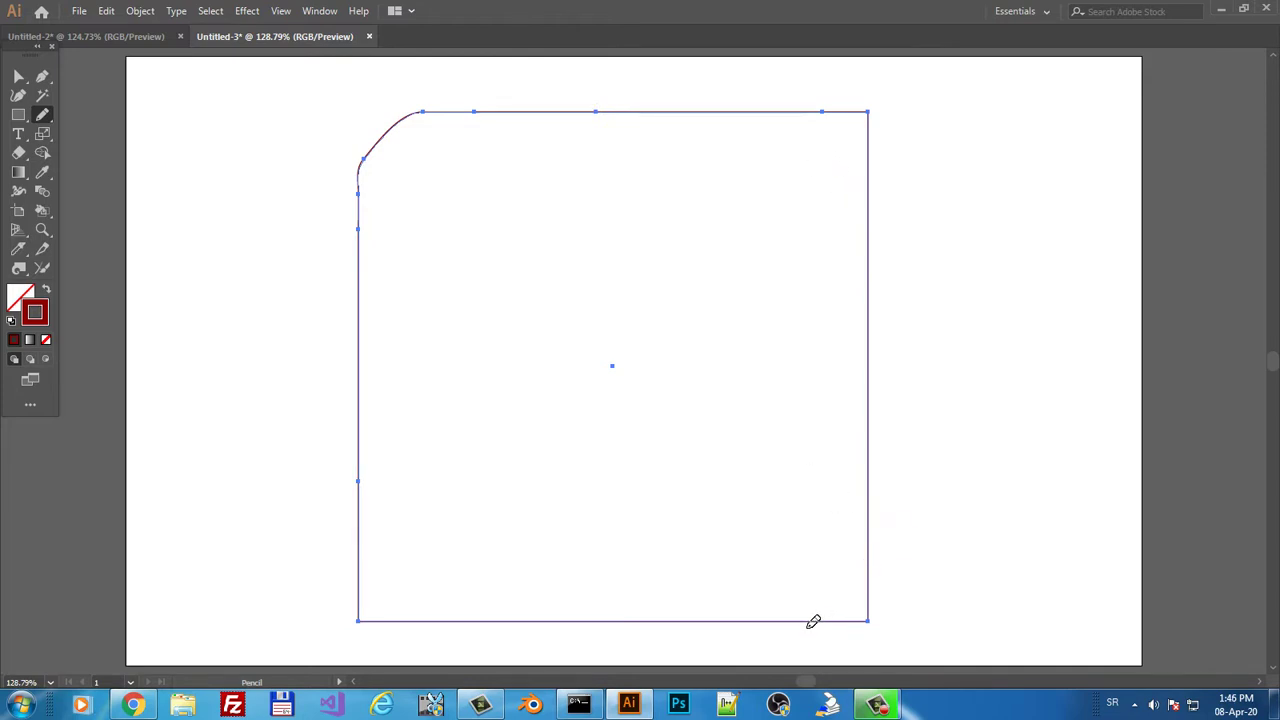
left_click_drag(806, 625, 872, 553)
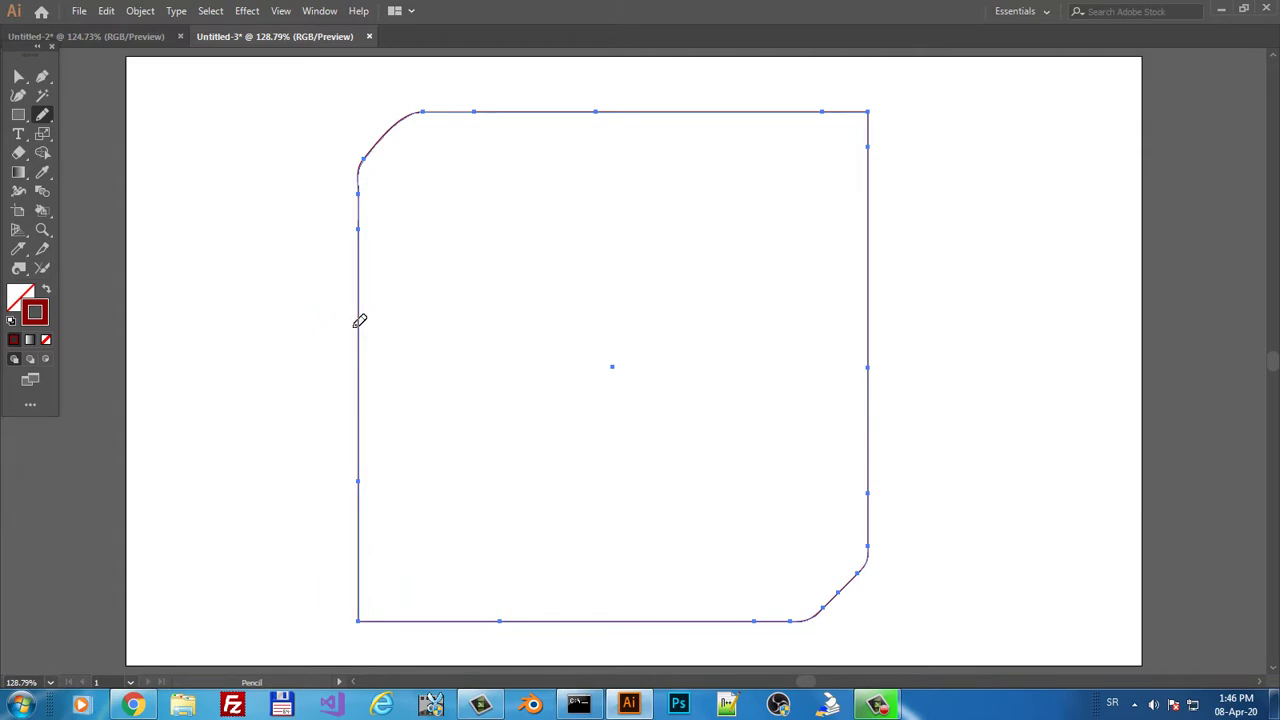
left_click_drag(358, 321, 580, 107)
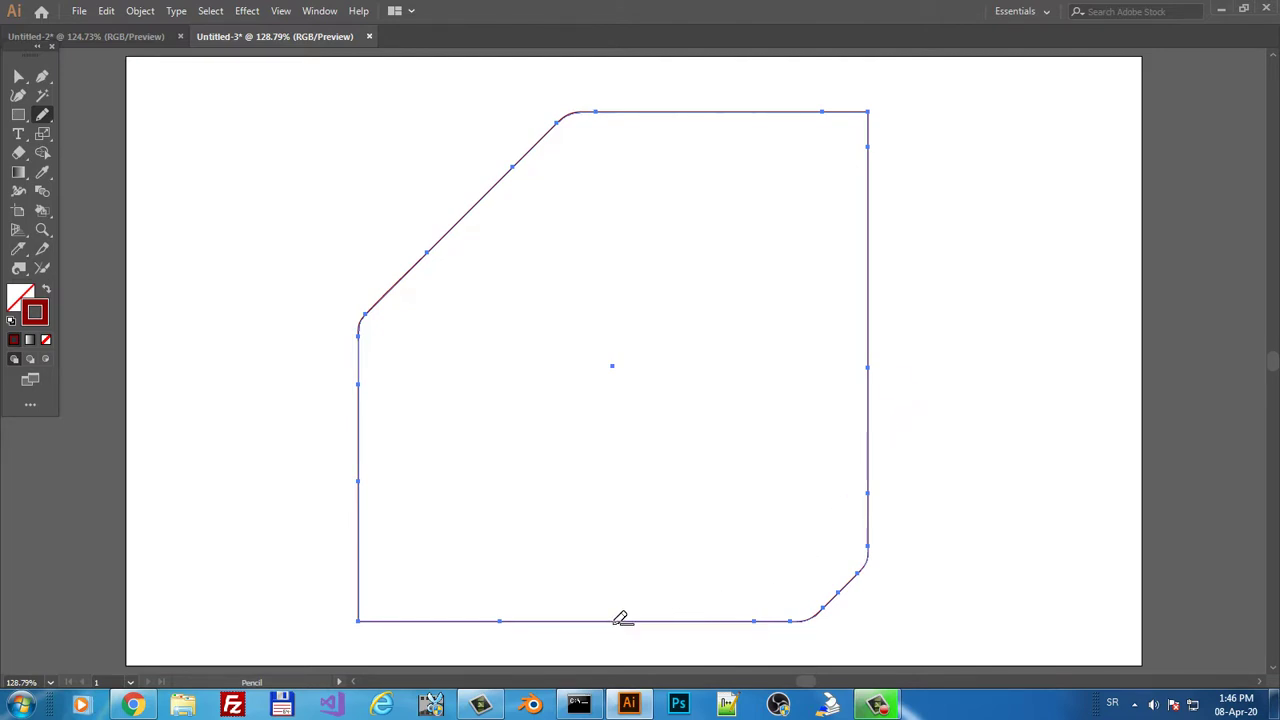
left_click_drag(614, 621, 869, 366)
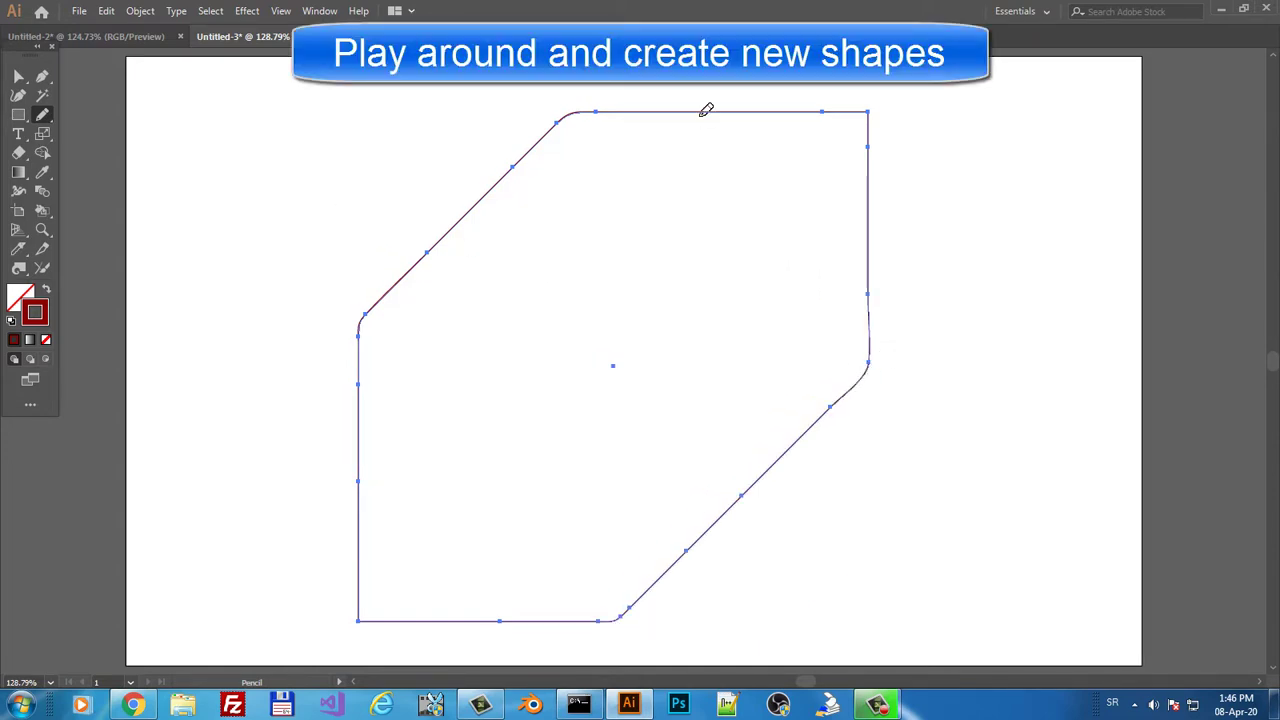
left_click_drag(687, 110, 889, 276)
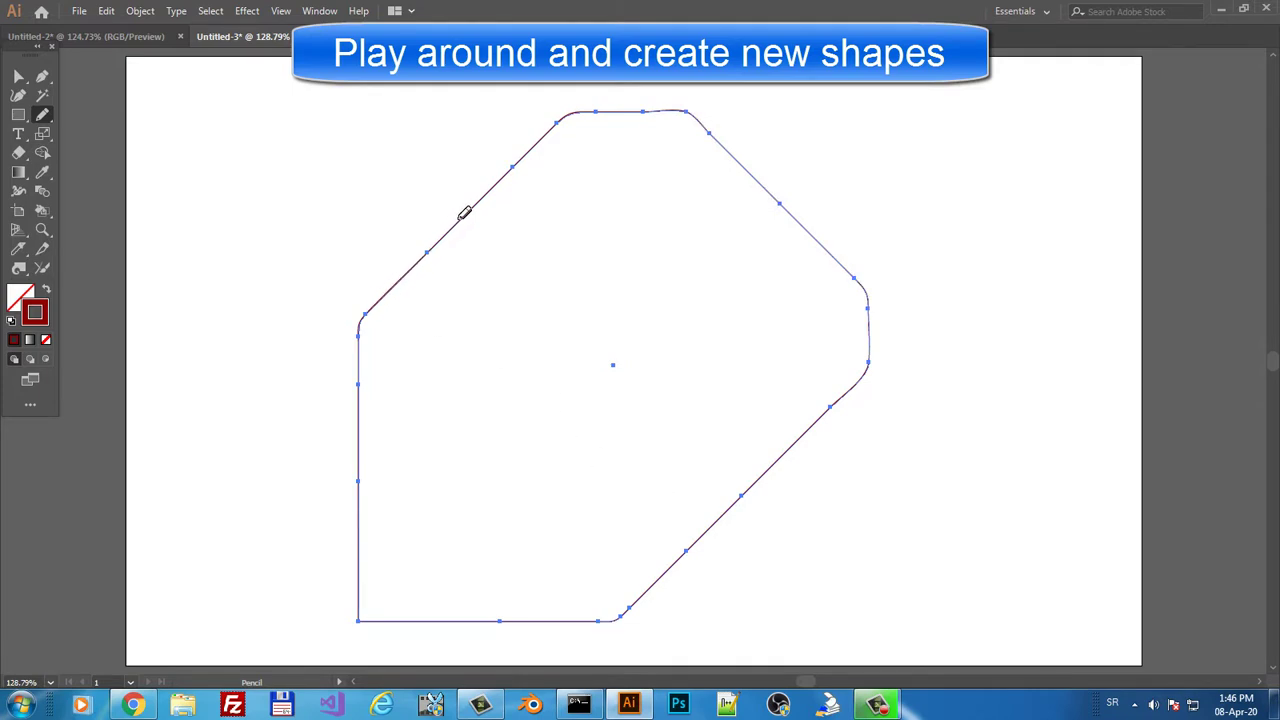
left_click_drag(460, 219, 774, 468)
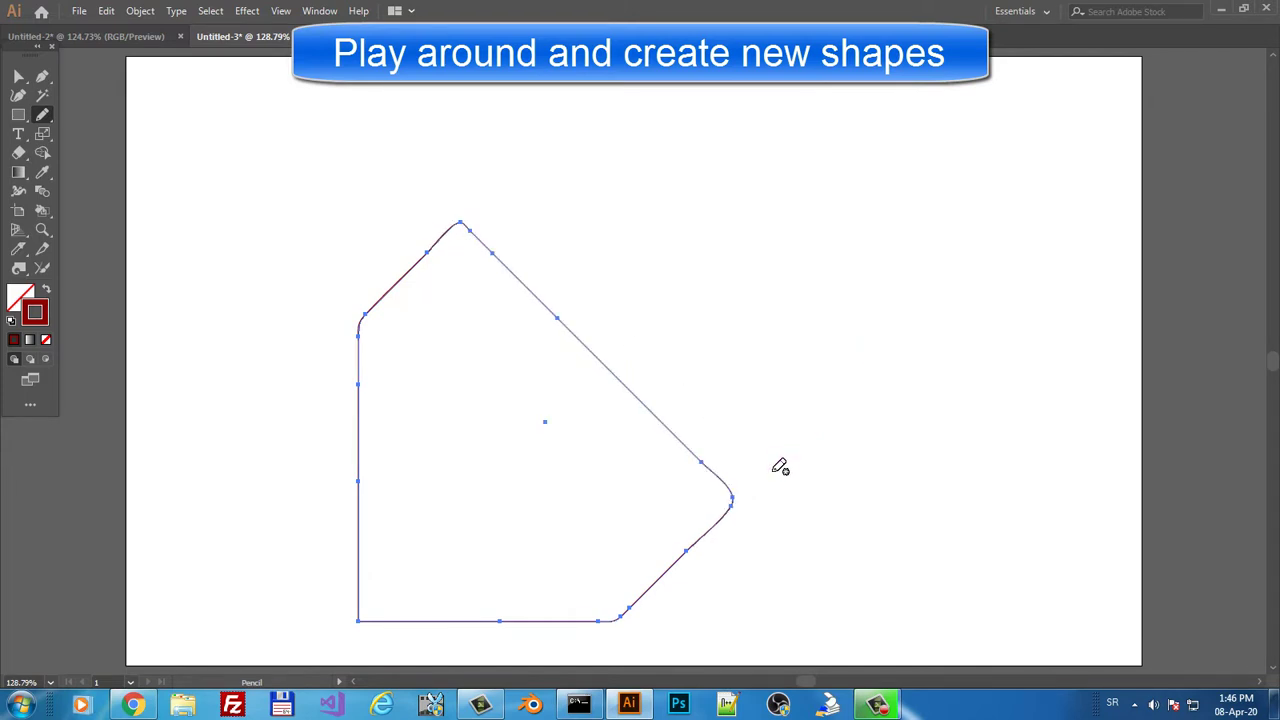
- Marquee-select and delete the reshaped frame, then open the Rectangle Tool flyout
left_click(18, 77)
left_click(336, 279)
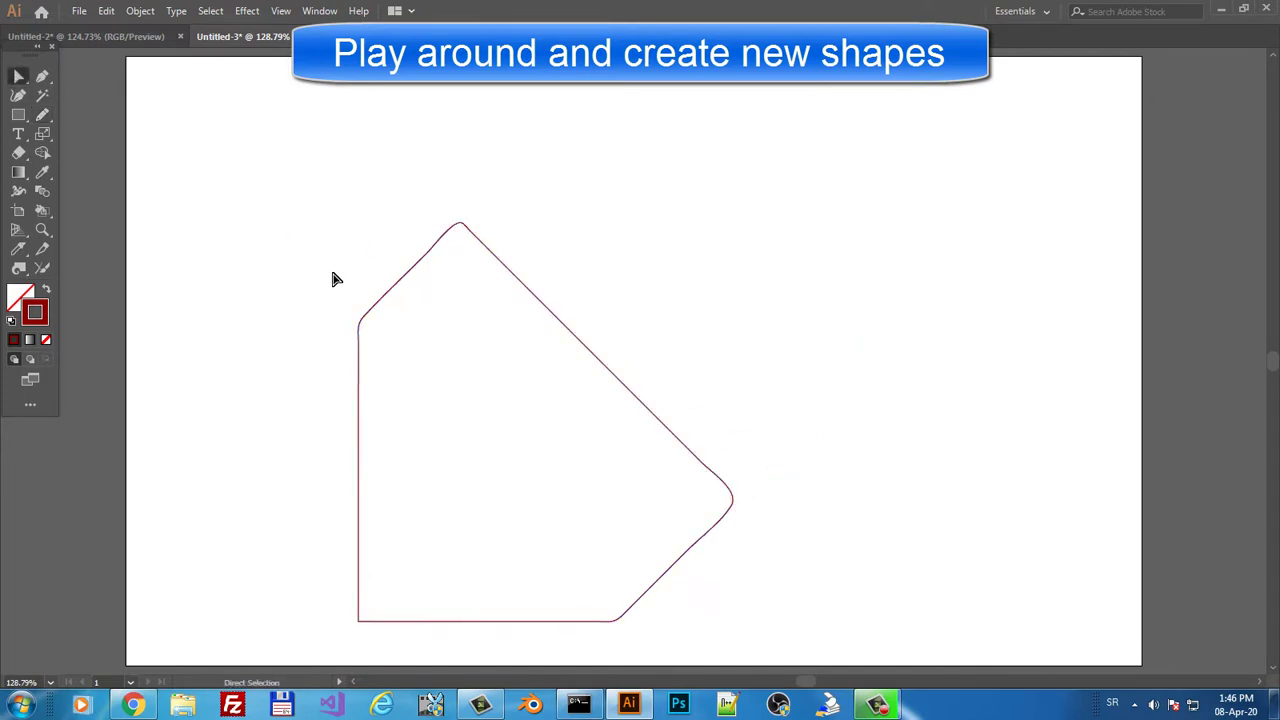
left_click_drag(240, 175, 787, 620)
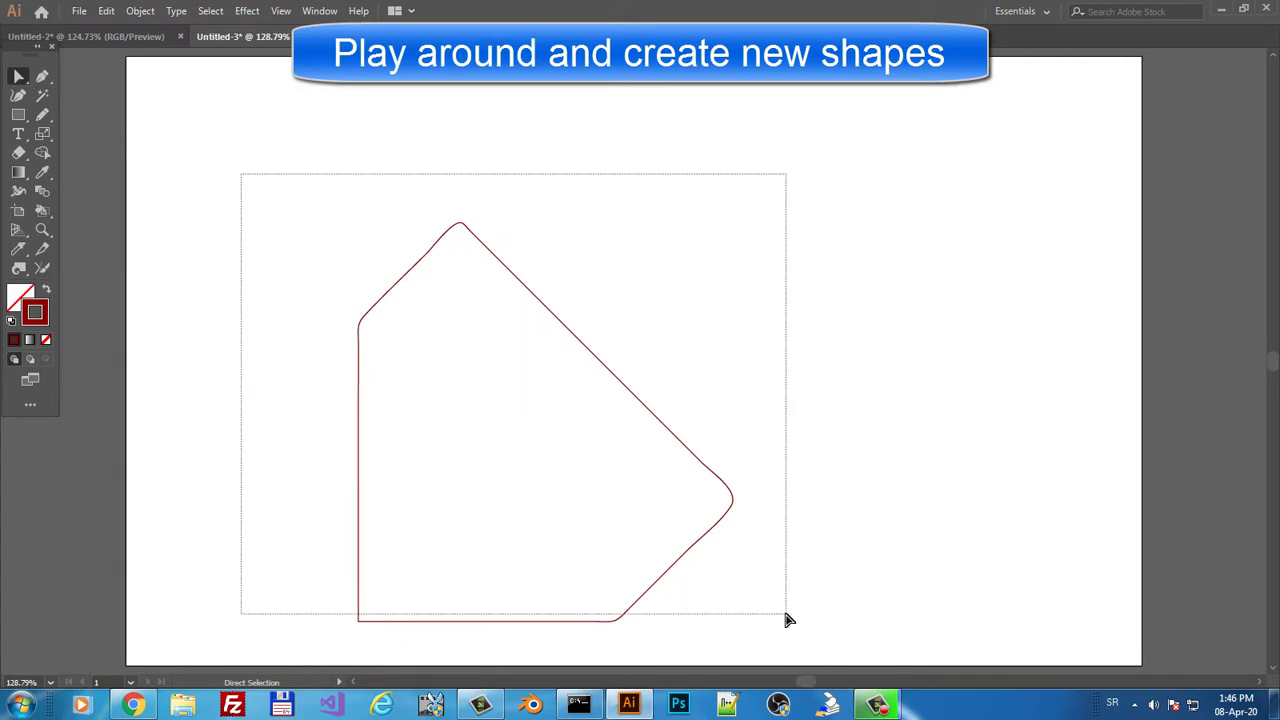
key("Delete")
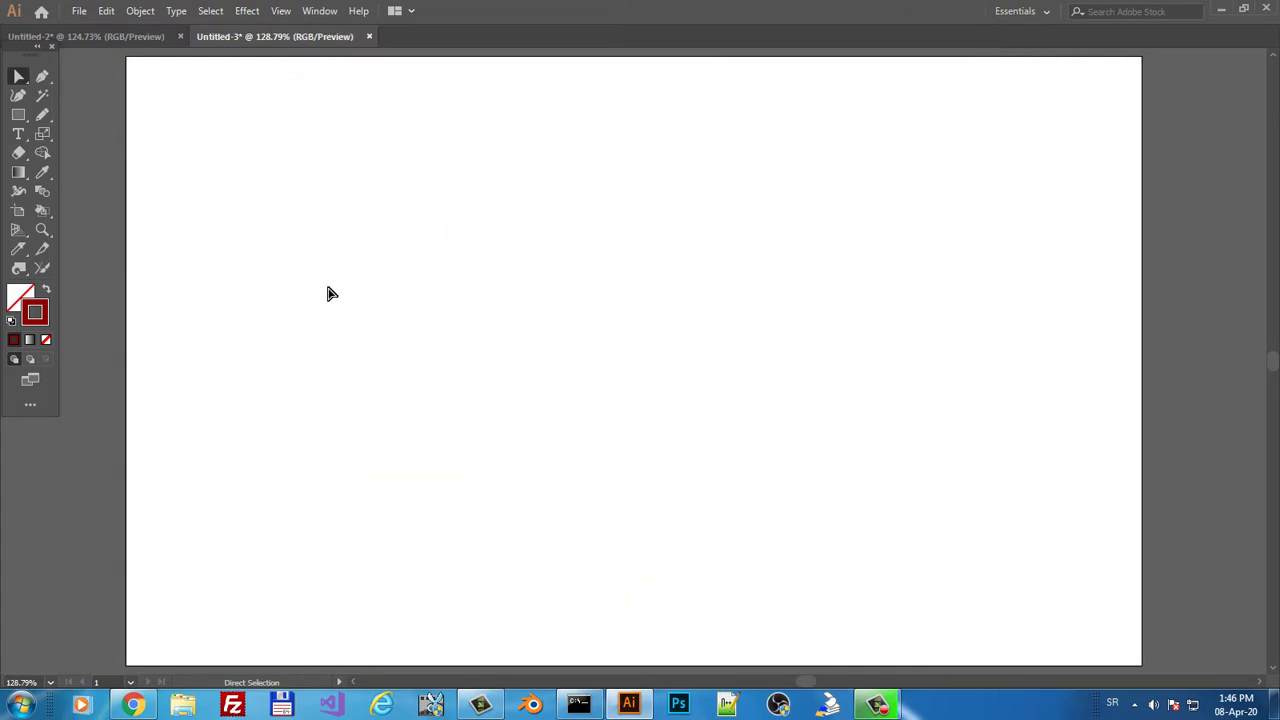
left_click_drag(18, 114, 68, 134)
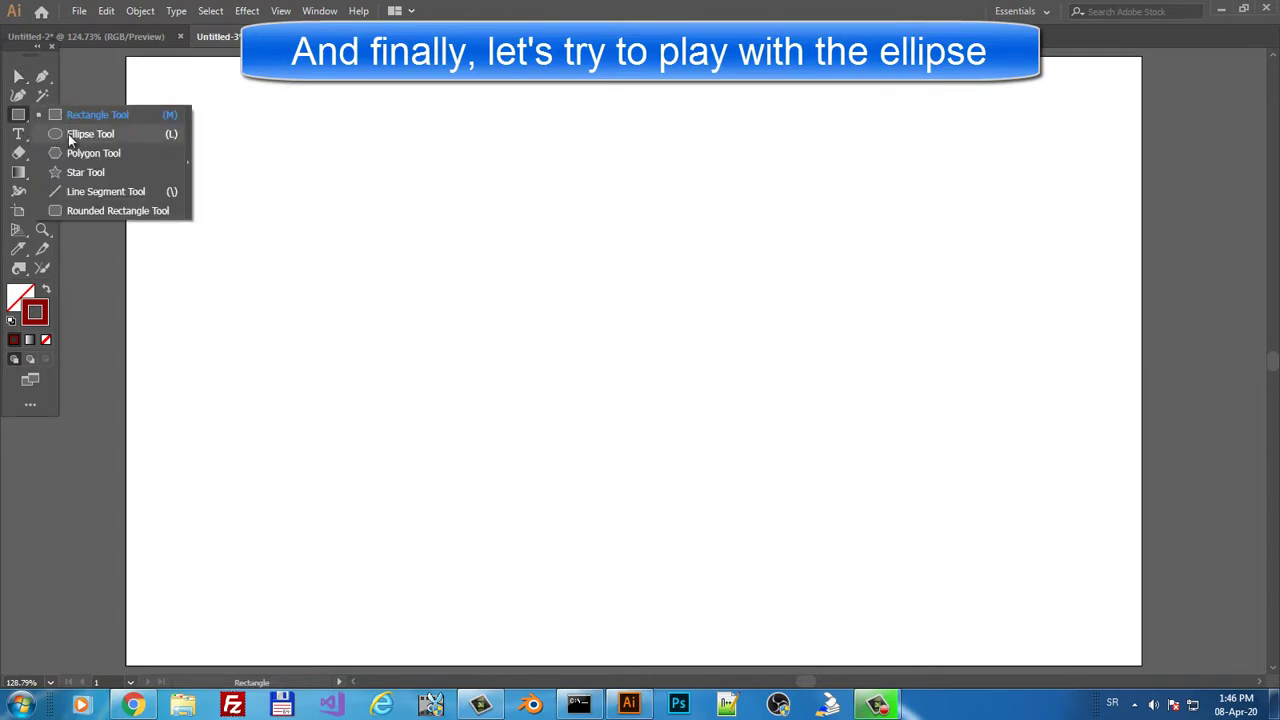
- Draw a wide ellipse, about 877 by 406 px, with a thin dark-red outline and no fill across the artboard
left_click(68, 134)
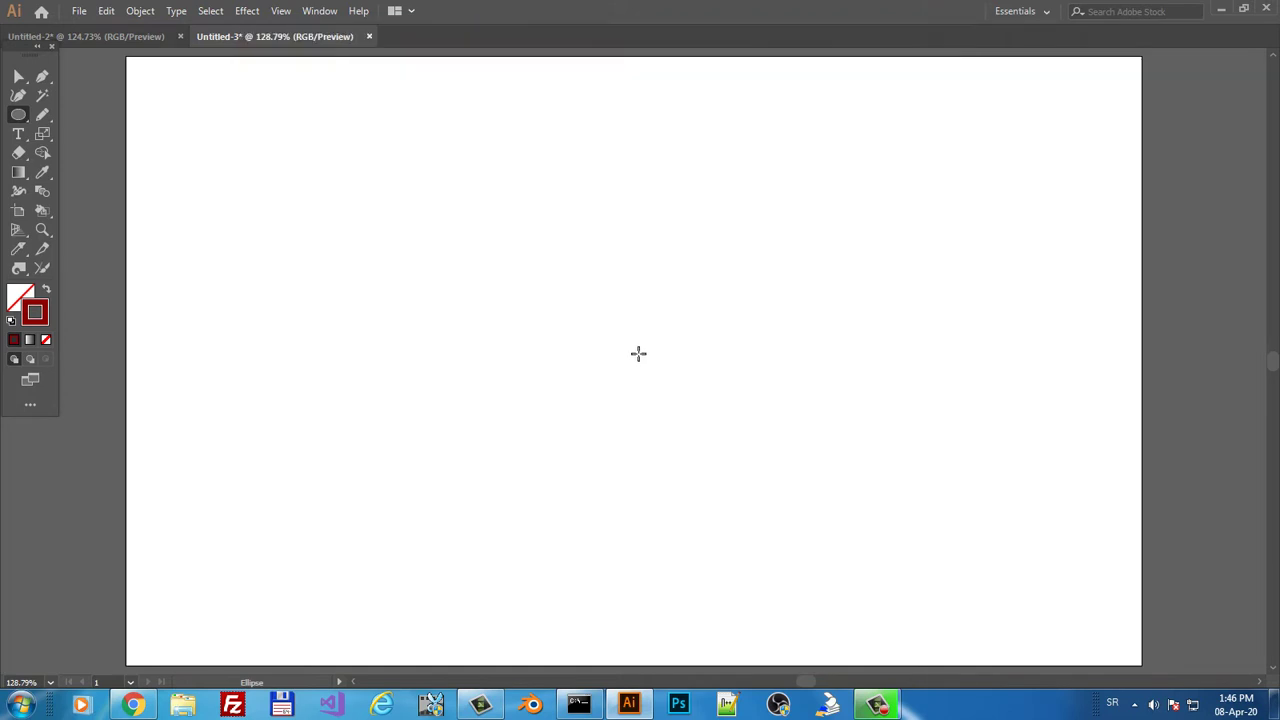
mouse_move(630, 356)
left_mouse_down()
mouse_move(884, 427)
mouse_move(963, 503)
mouse_move(1082, 564)
left_mouse_up()
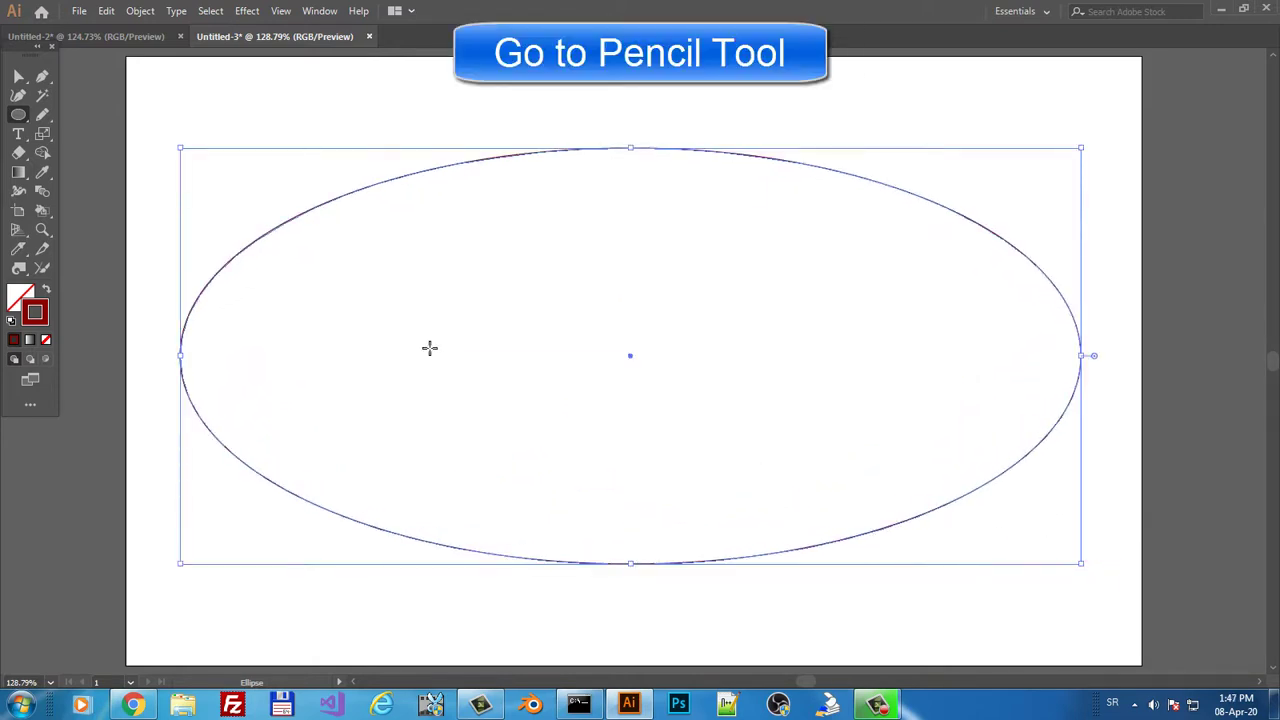
left_click(42, 114)
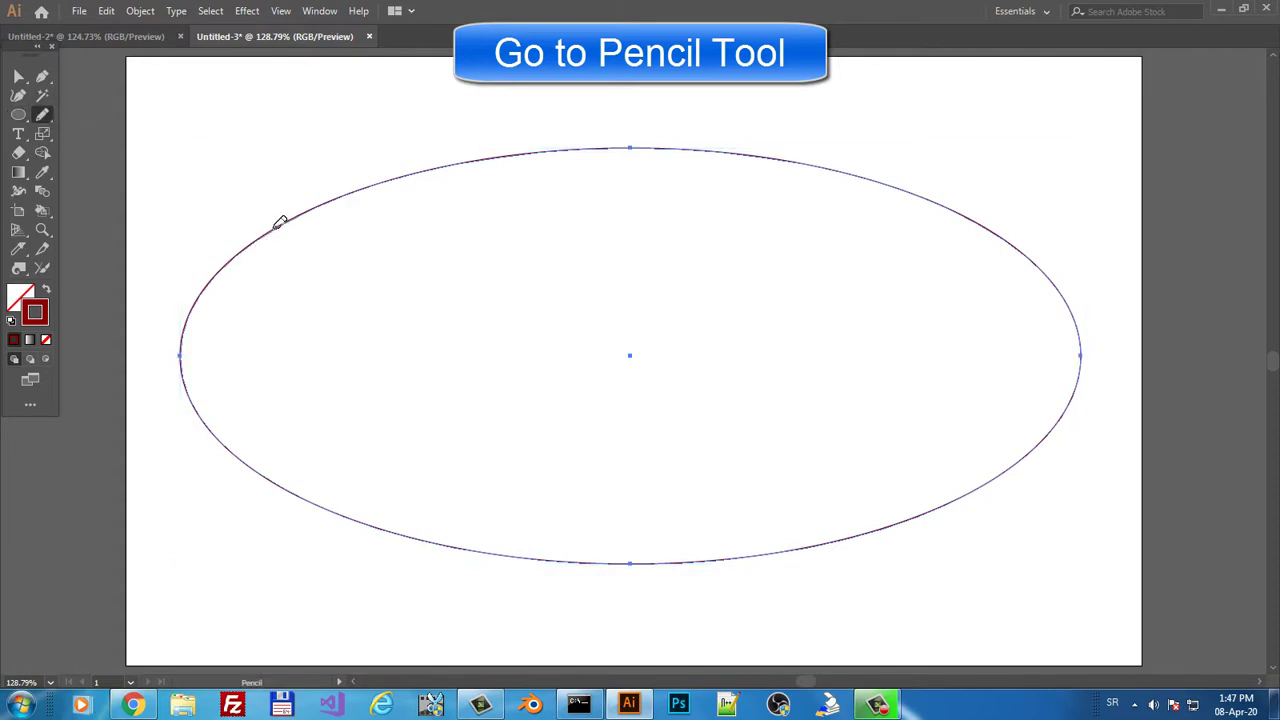
- Redraw the ellipse's top and bottom edges with Pencil strokes into a wavy, cloud-like outline, then deselect it
mouse_move(281, 222)
left_mouse_down()
mouse_move(636, 204)
mouse_move(743, 129)
mouse_move(840, 91)
mouse_move(914, 163)
mouse_move(940, 224)
mouse_move(980, 249)
mouse_move(1066, 229)
mouse_move(1074, 298)
left_mouse_up()
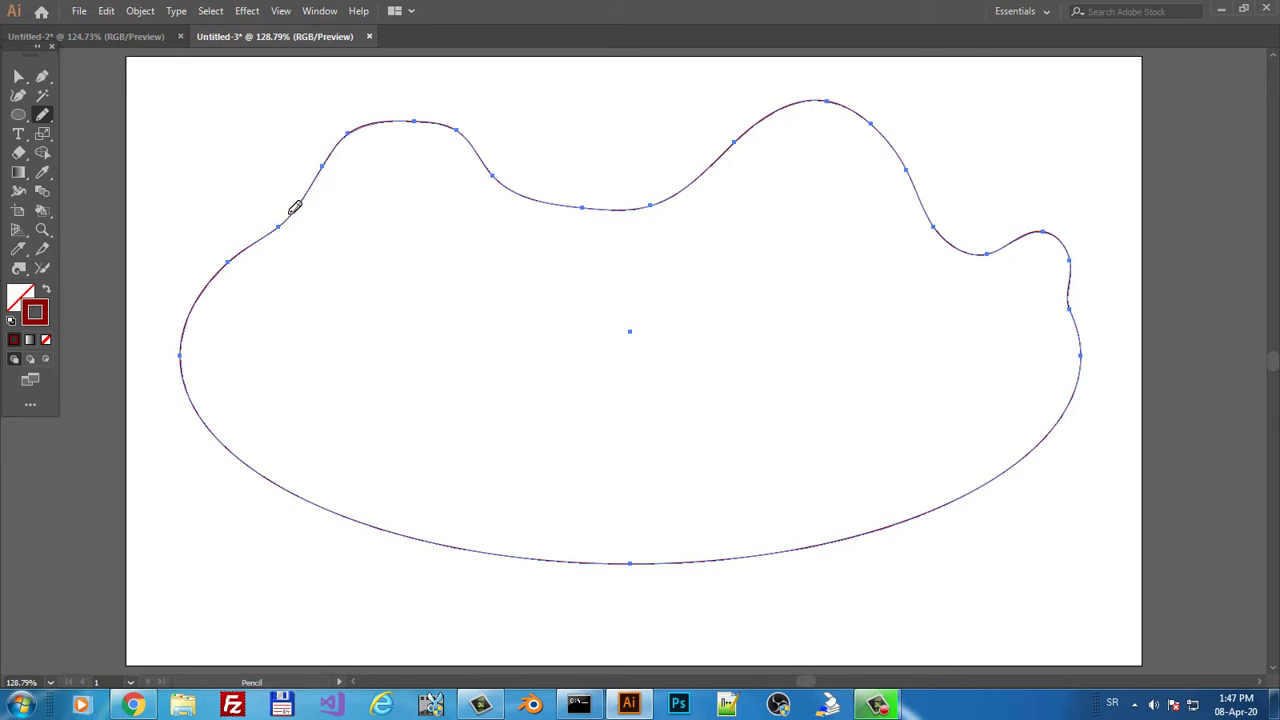
left_click_drag(295, 207, 491, 157)
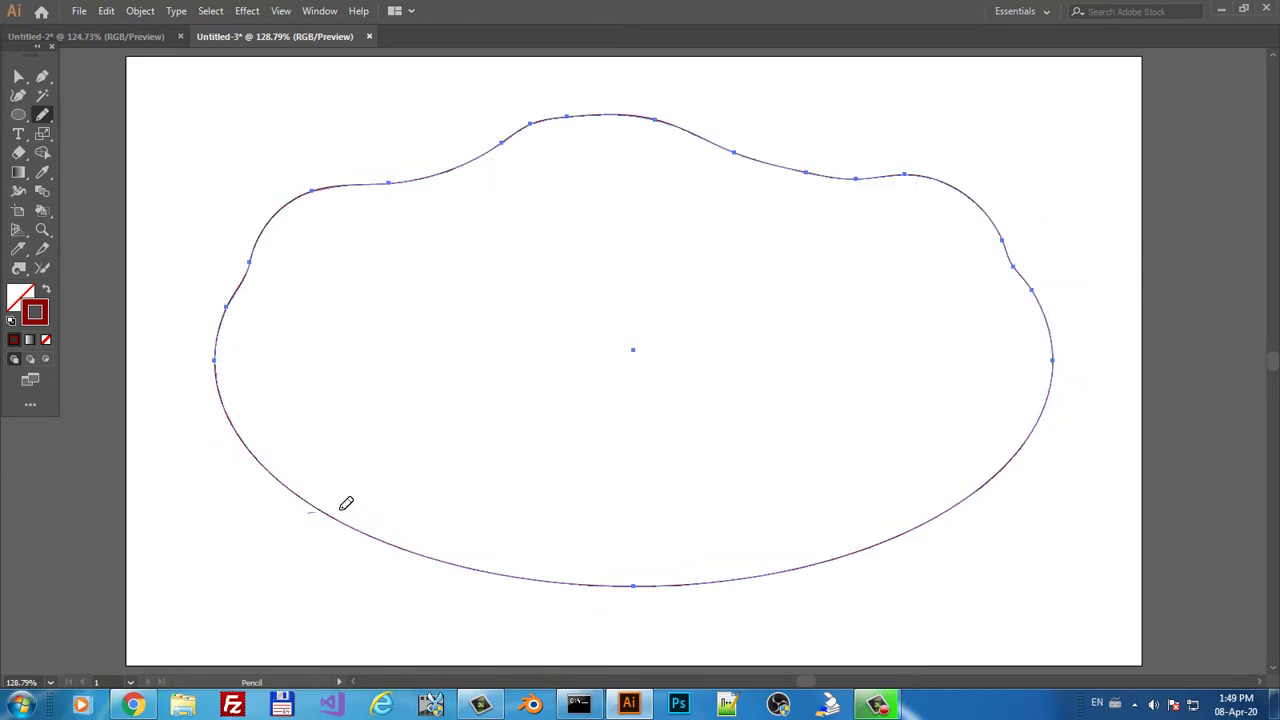
left_click_drag(313, 508, 385, 511)
mouse_move(404, 518)
left_mouse_down()
mouse_move(553, 579)
mouse_move(671, 563)
mouse_move(777, 574)
mouse_move(950, 505)
left_mouse_up()
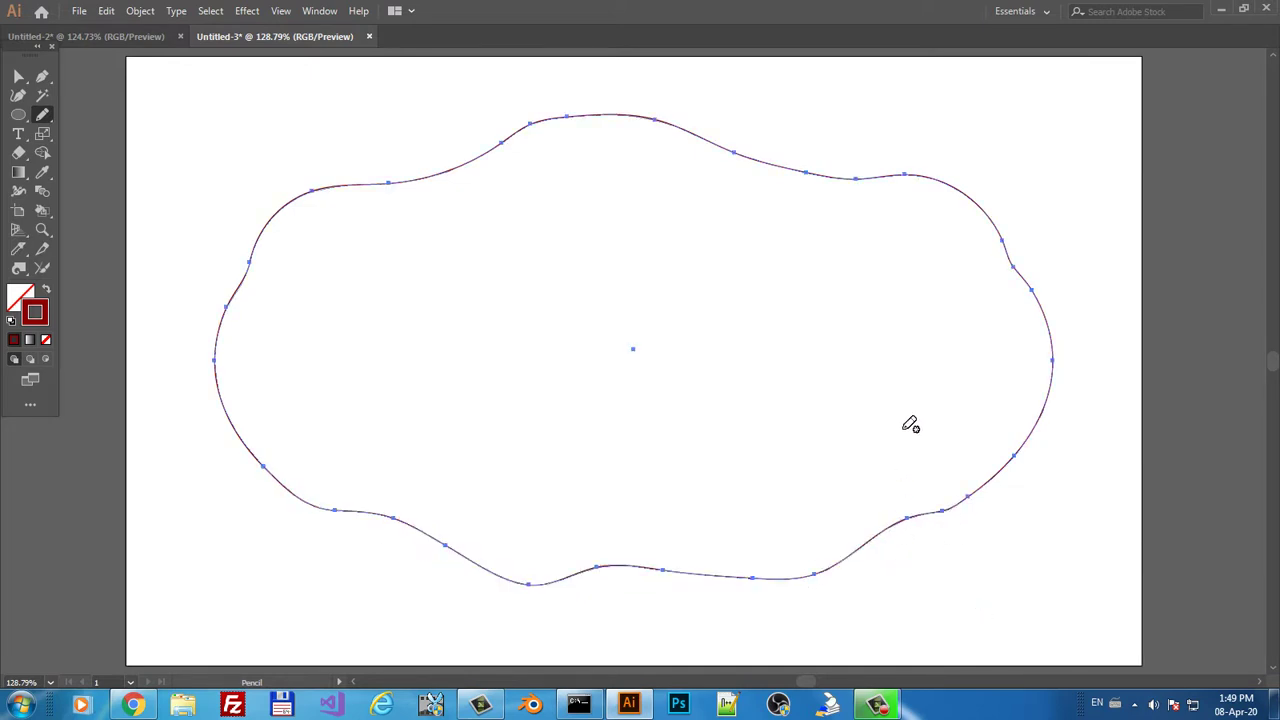
left_click(18, 76)
left_click(138, 82)
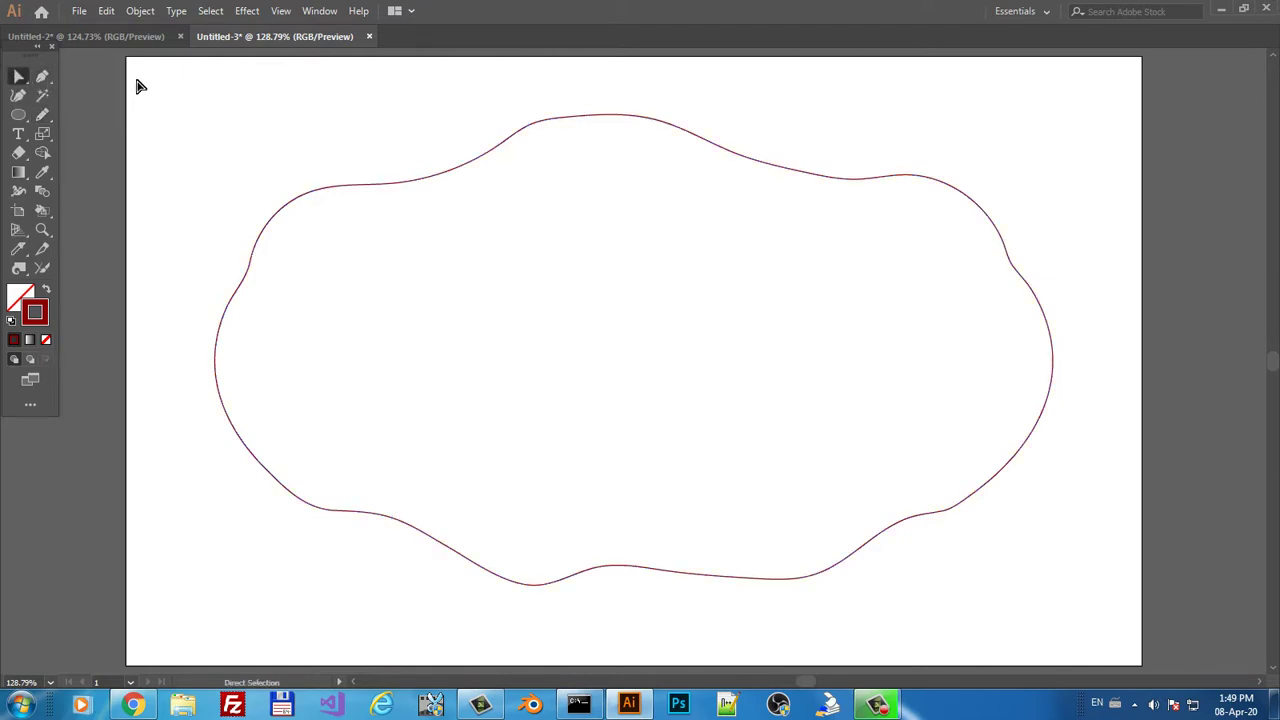